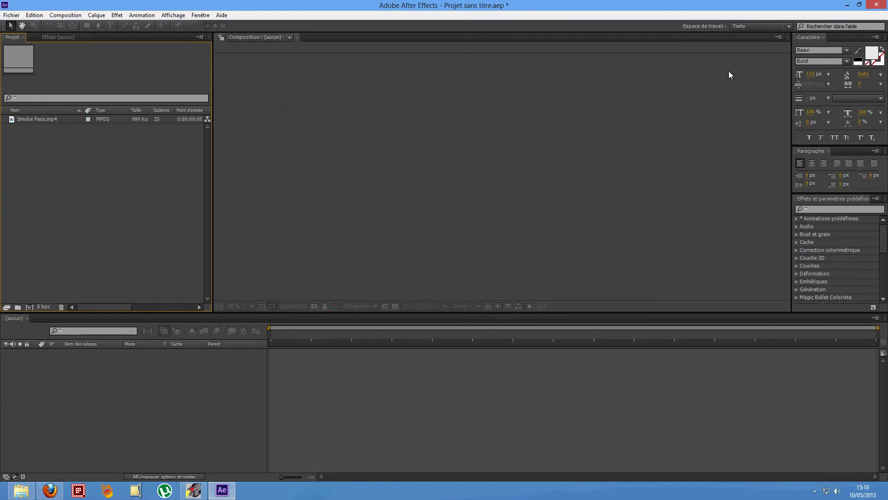
Step: Play the Smoke Pass video from the desktop from near its start, and close the media player
{"action": "left_click", "coordinate": [847, 5]}
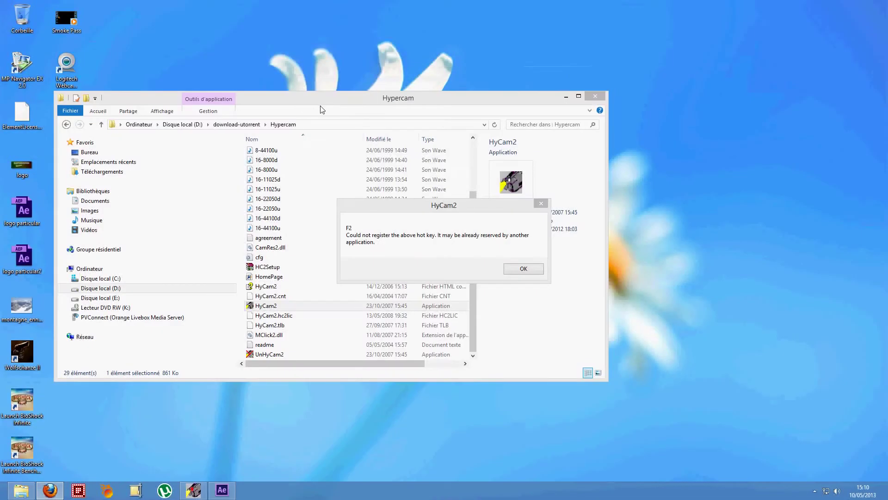
{"action": "left_click", "coordinate": [595, 96]}
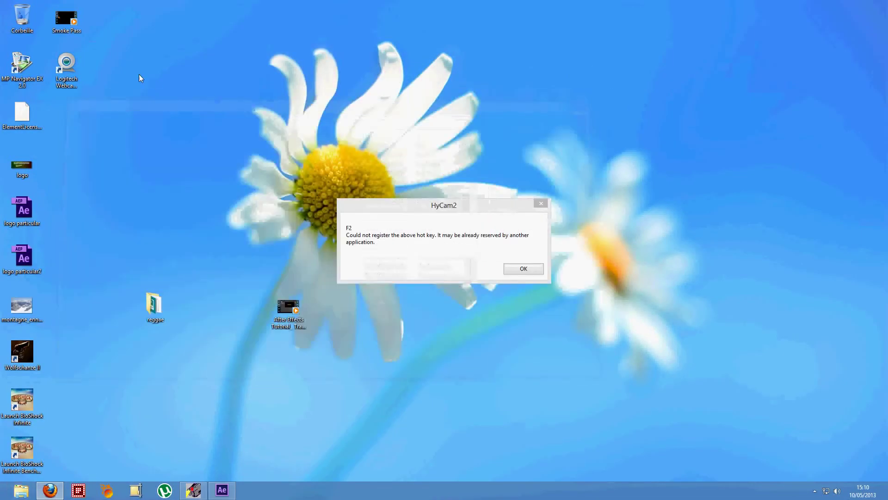
{"action": "double_click", "coordinate": [71, 32]}
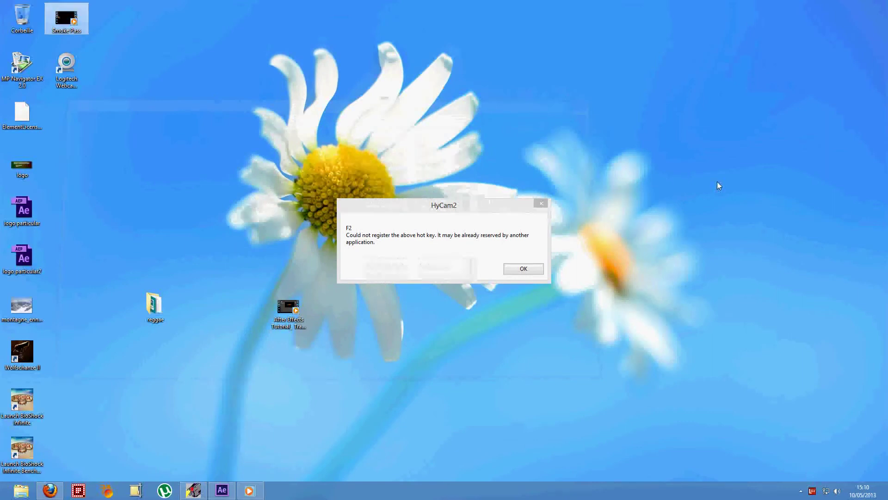
{"action": "key", "text": "F2"}
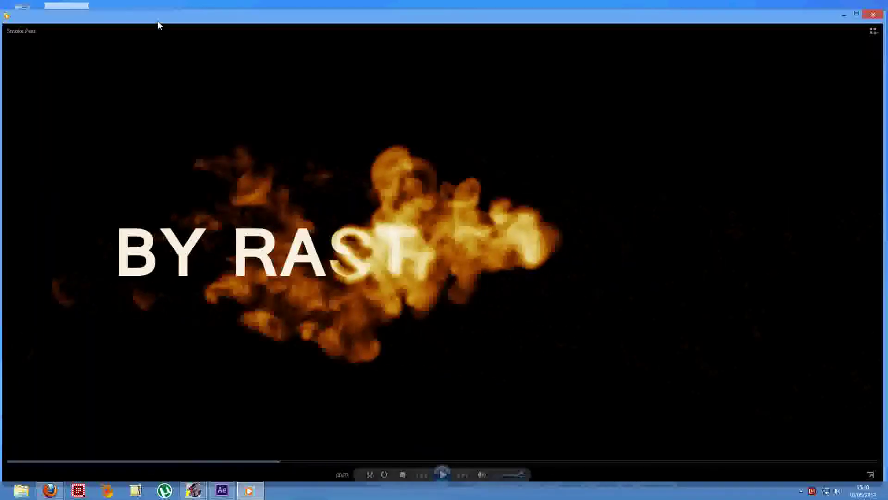
{"action": "left_click", "coordinate": [46, 458]}
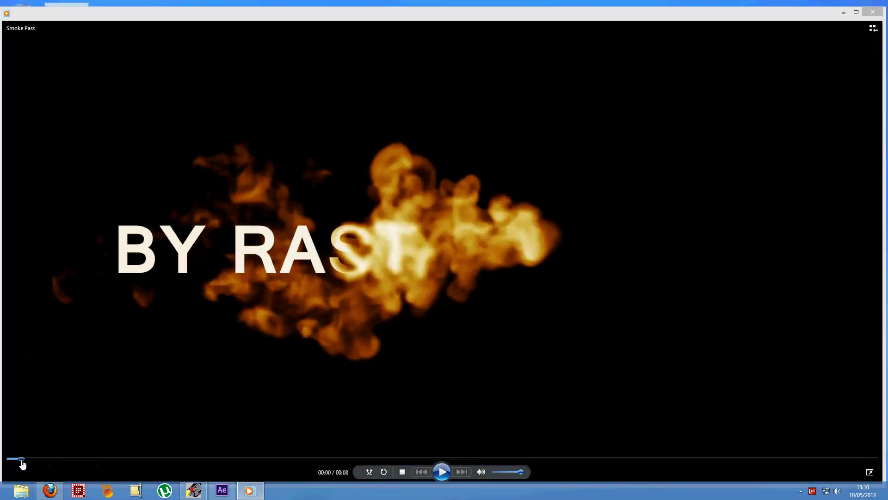
{"action": "left_click", "coordinate": [442, 471]}
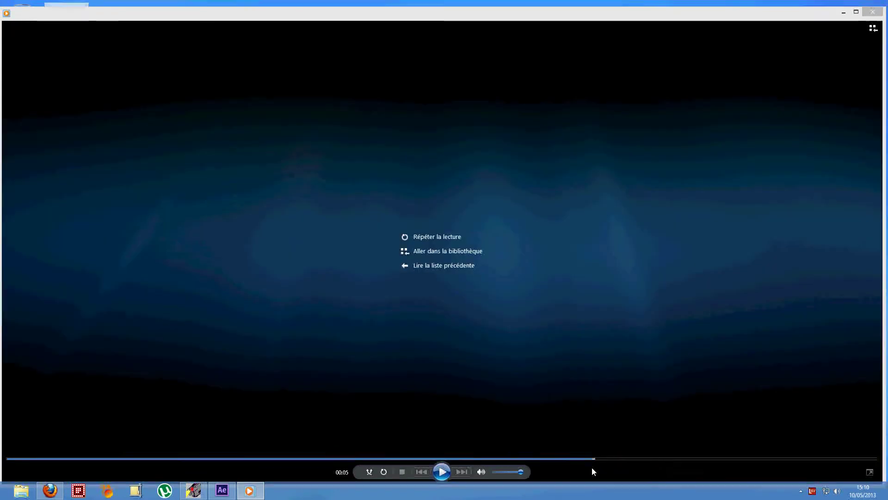
{"action": "left_click", "coordinate": [872, 12]}
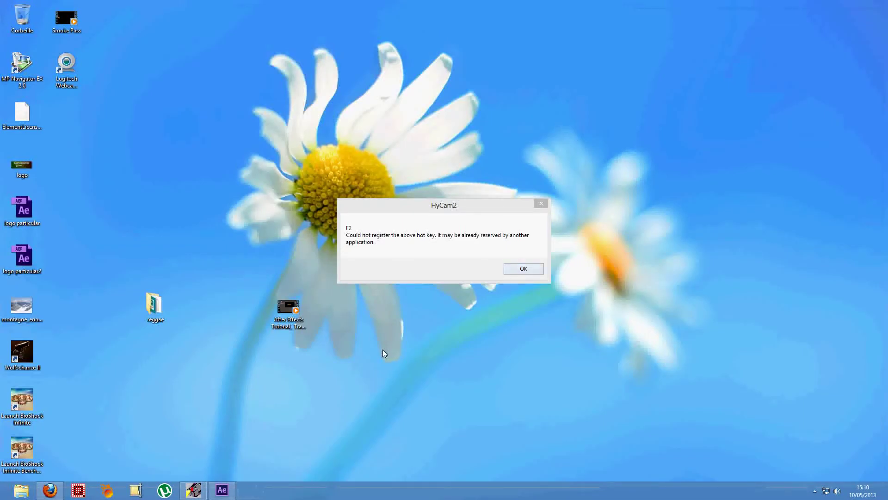
Step: Switch back to After Effects and create a new composition using the HDTV 1080 25 preset and default settings
{"action": "left_click", "coordinate": [222, 491]}
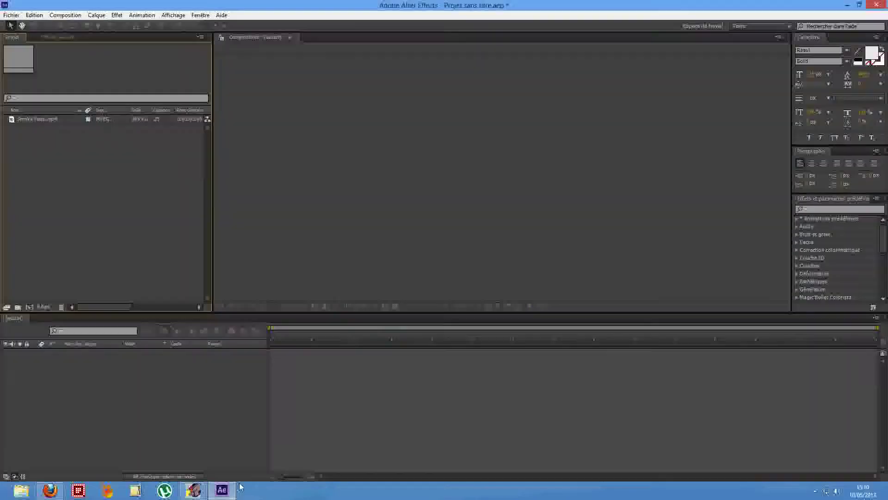
{"action": "left_click", "coordinate": [74, 16]}
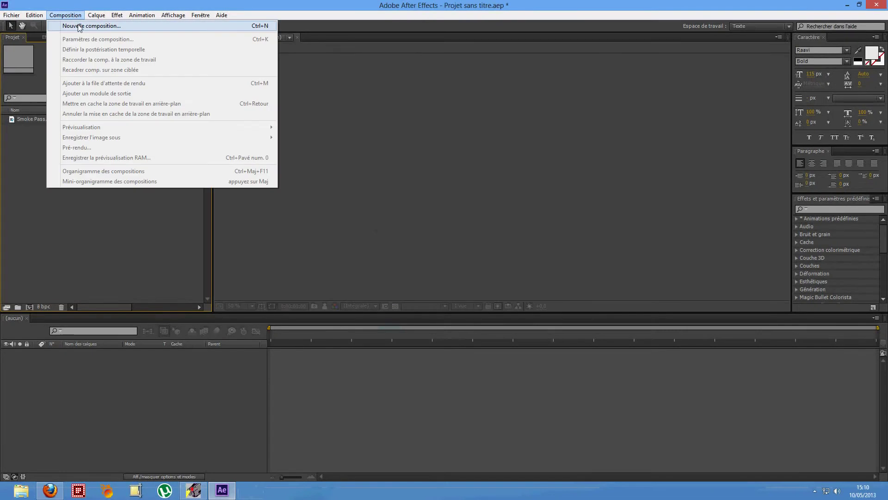
{"action": "left_click", "coordinate": [88, 26]}
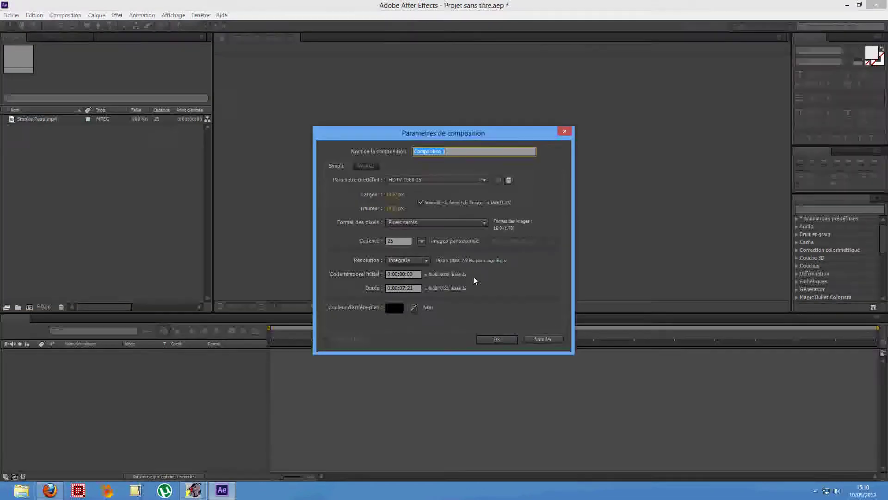
{"action": "left_click", "coordinate": [491, 339]}
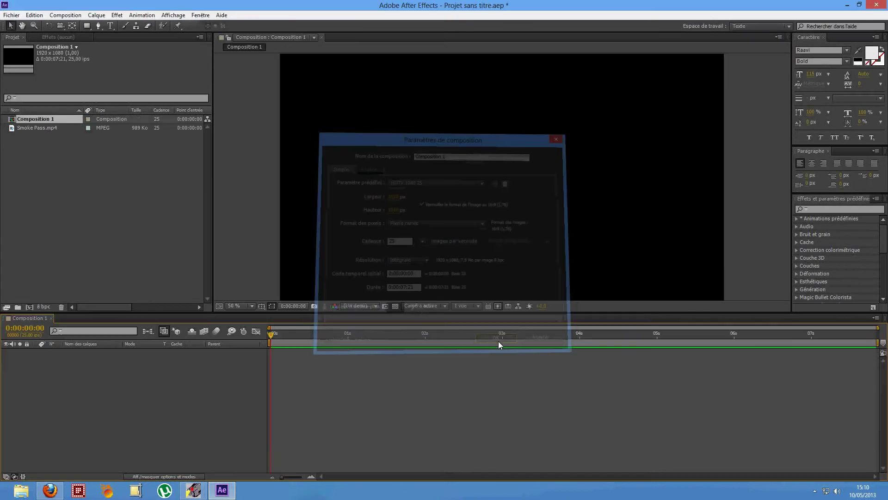
Step: Add Smoke Pass.mp4 to the composition as a layer and fit it to the composition size
{"action": "left_click", "coordinate": [42, 129]}
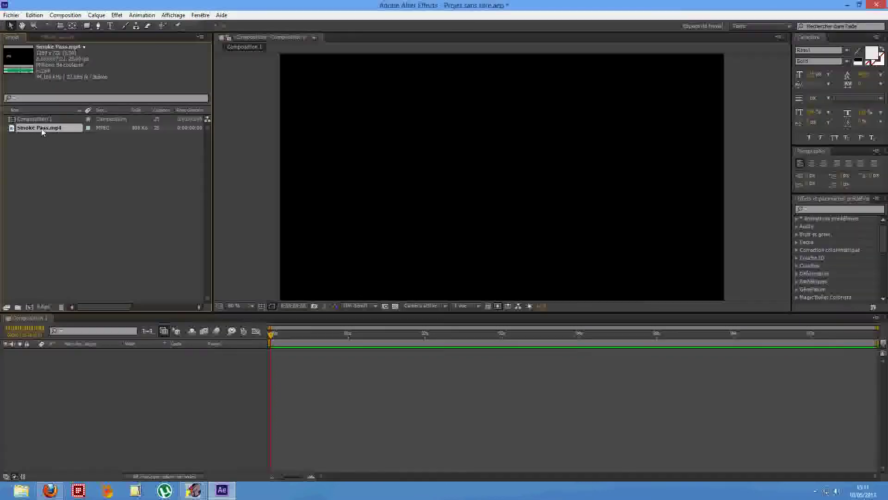
{"action": "left_click_drag", "start_coordinate": [41, 128], "coordinate": [84, 356]}
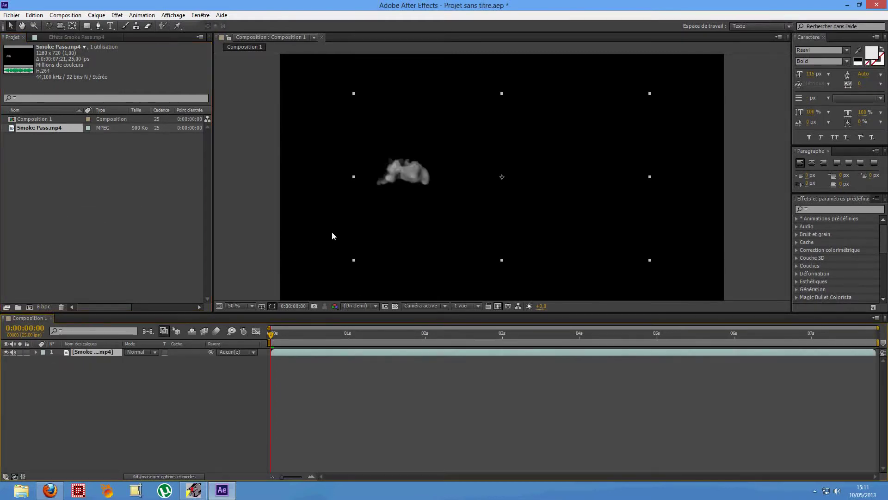
{"action": "right_click", "coordinate": [390, 161]}
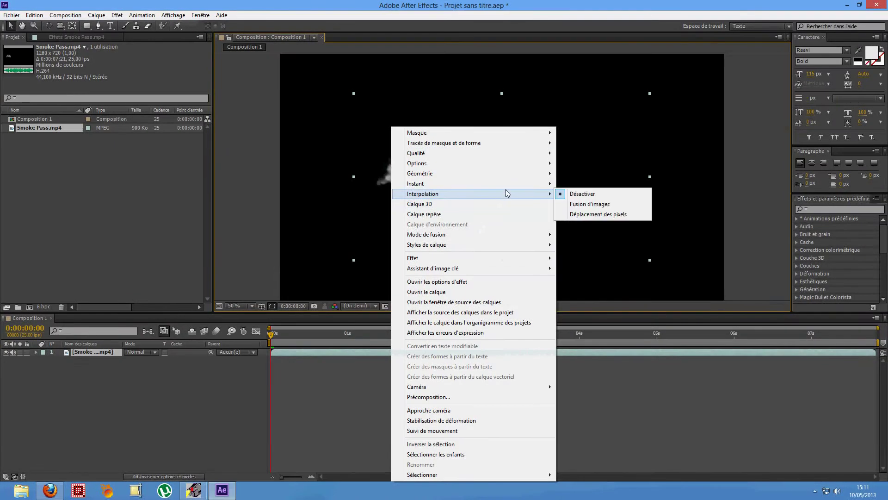
{"action": "mouse_move", "coordinate": [516, 178]}
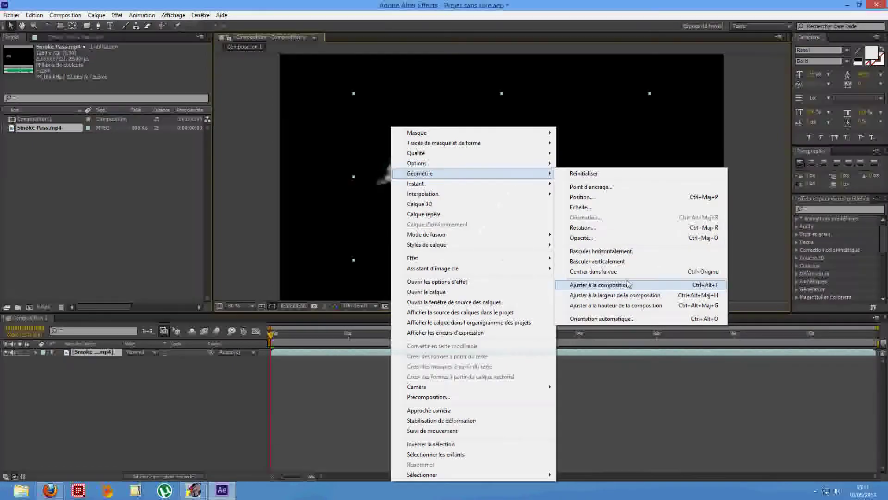
{"action": "left_click", "coordinate": [622, 285]}
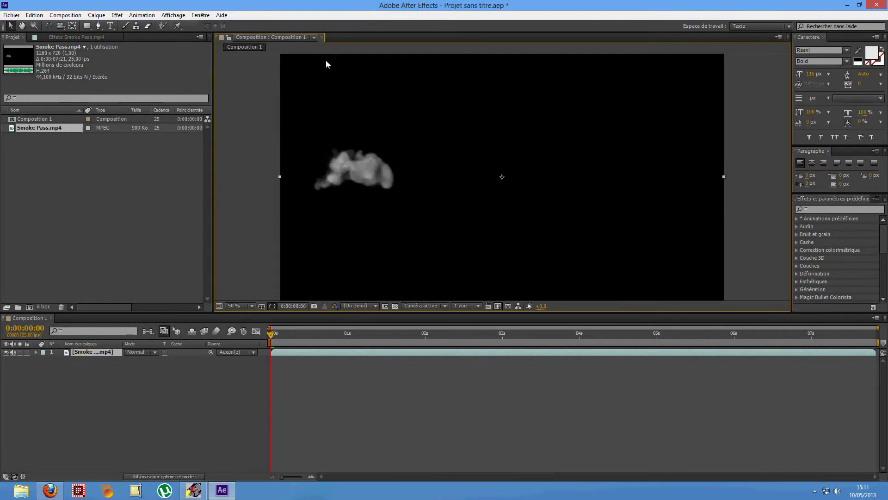
Step: Create a text layer reading "BY RASTAKOUERE" and place it at mid-height, starting over the smoke puff
{"action": "key", "text": "comma"}
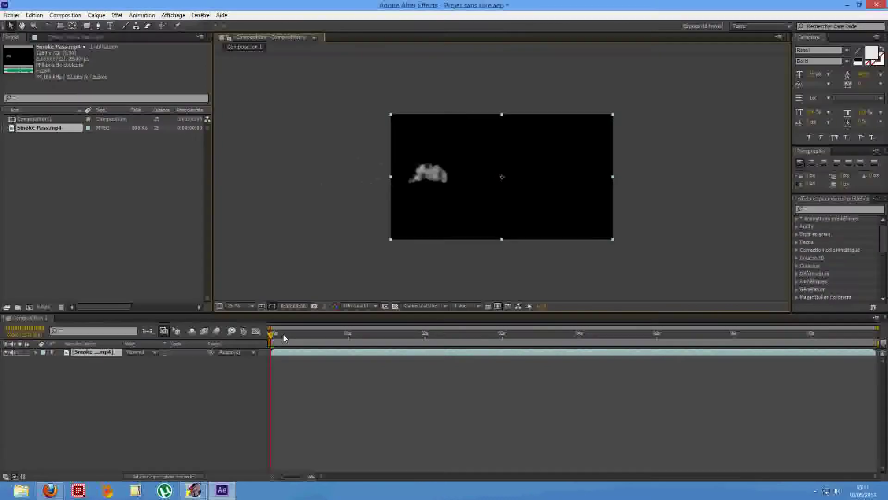
{"action": "left_click_drag", "start_coordinate": [272, 334], "coordinate": [274, 370]}
{"action": "left_click", "coordinate": [110, 25]}
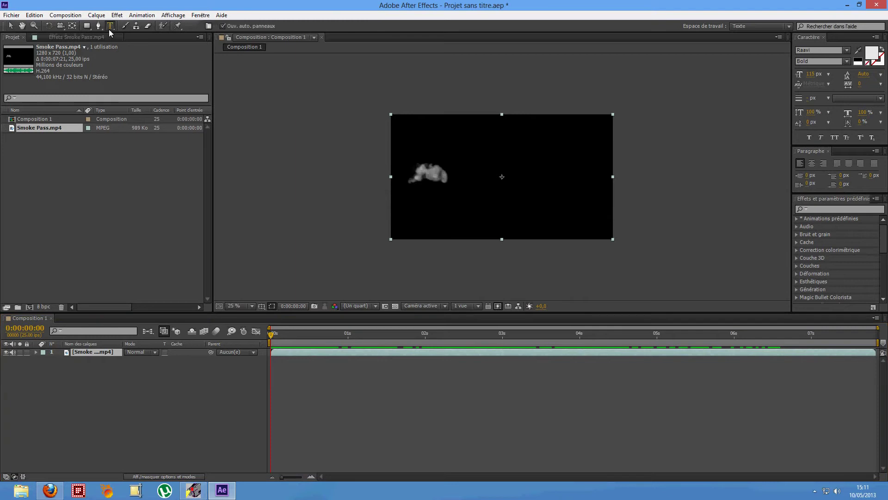
{"action": "left_click", "coordinate": [405, 180]}
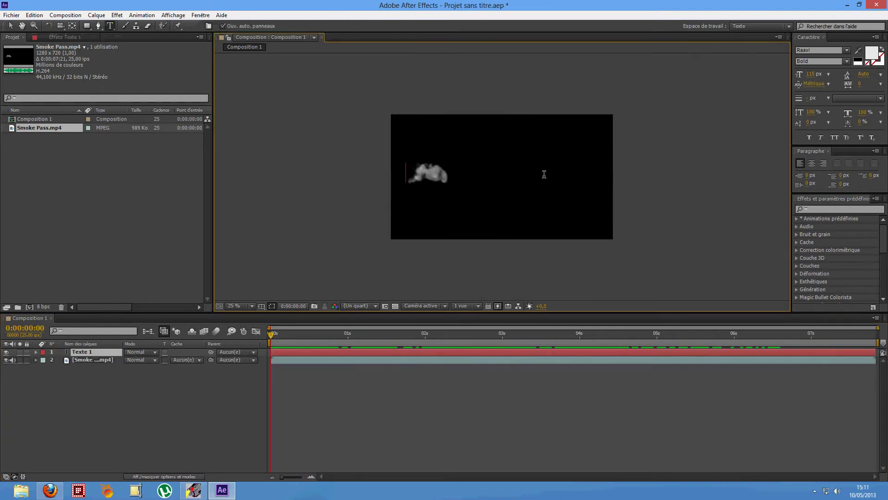
{"action": "type", "text": "BY"}
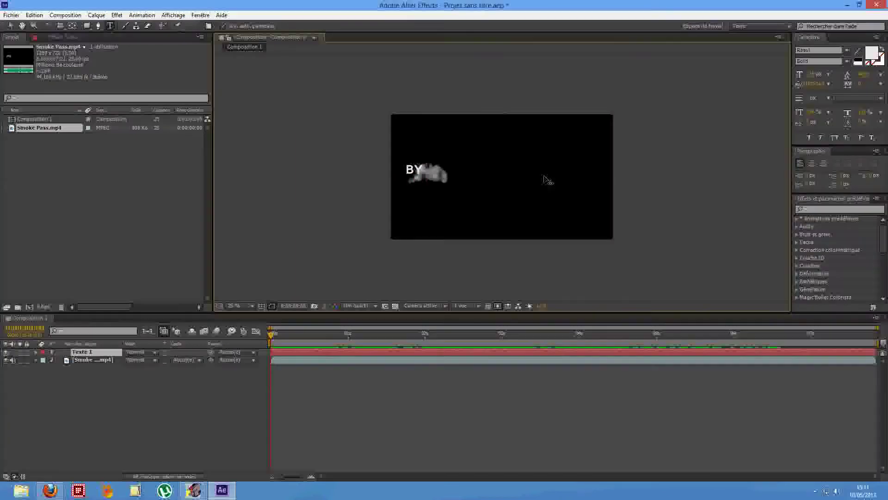
{"action": "type", "text": " RAS"}
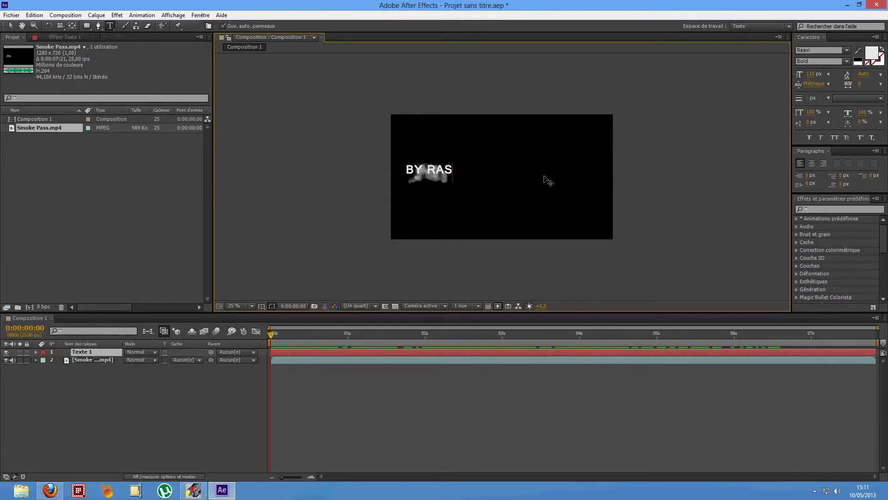
{"action": "type", "text": "TAKOUERE"}
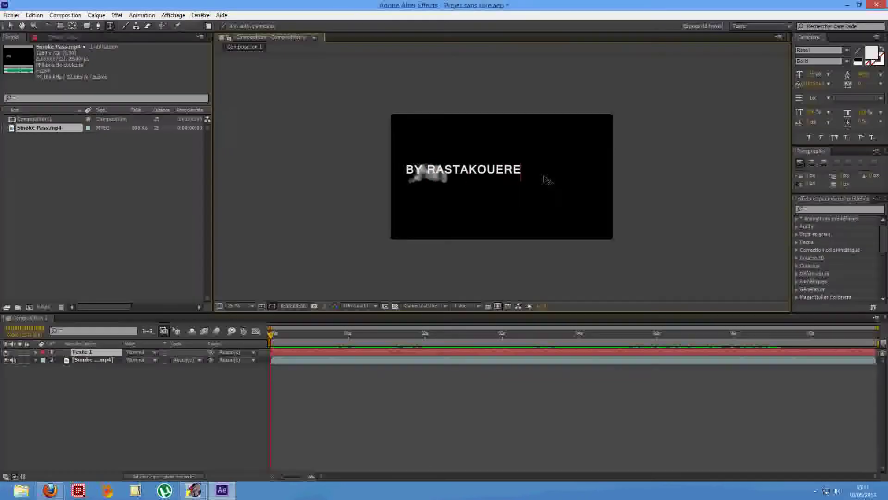
{"action": "left_click_drag", "start_coordinate": [514, 176], "coordinate": [527, 183]}
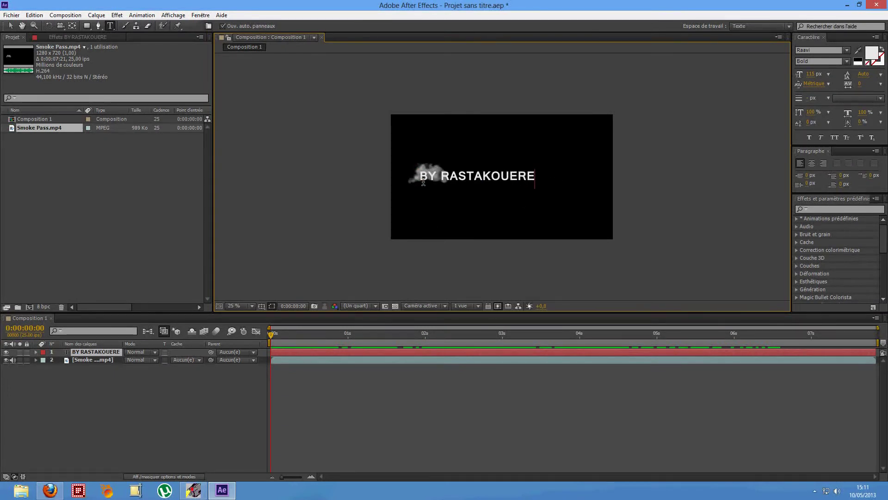
{"action": "left_click_drag", "start_coordinate": [437, 179], "coordinate": [434, 178]}
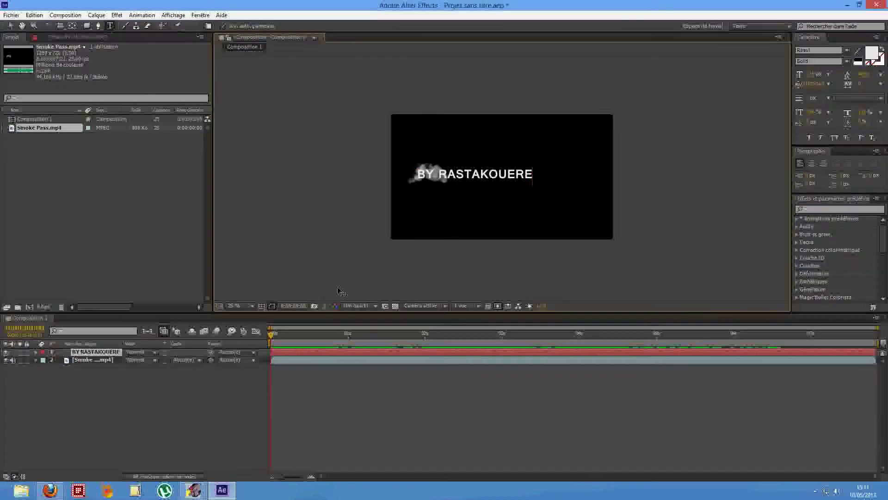
Step: At the 5-second mark, enlarge the whole title text to 174 px so it reaches the smoke
{"action": "left_click_drag", "start_coordinate": [272, 334], "coordinate": [659, 334]}
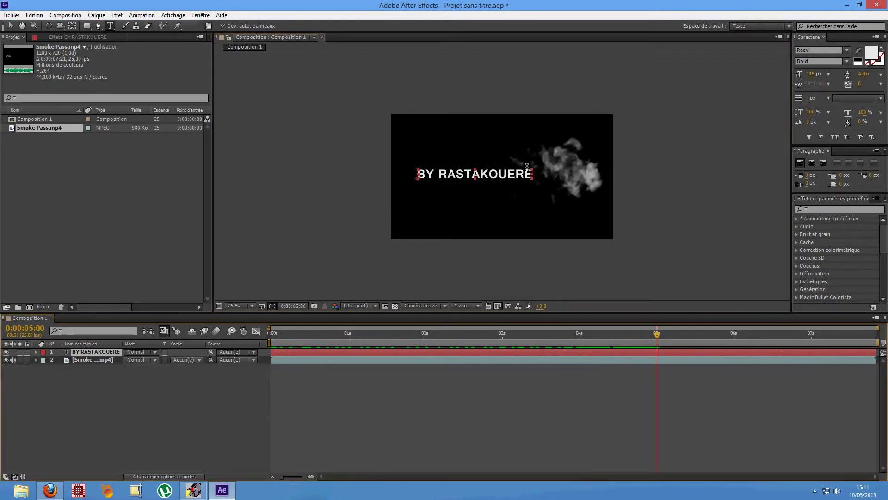
{"action": "left_click_drag", "start_coordinate": [531, 174], "coordinate": [402, 184]}
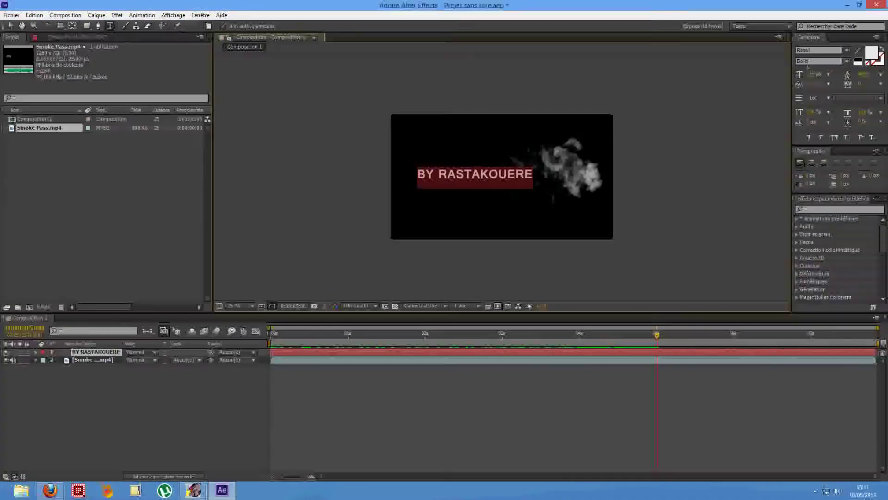
{"action": "left_click_drag", "start_coordinate": [810, 74], "coordinate": [848, 84]}
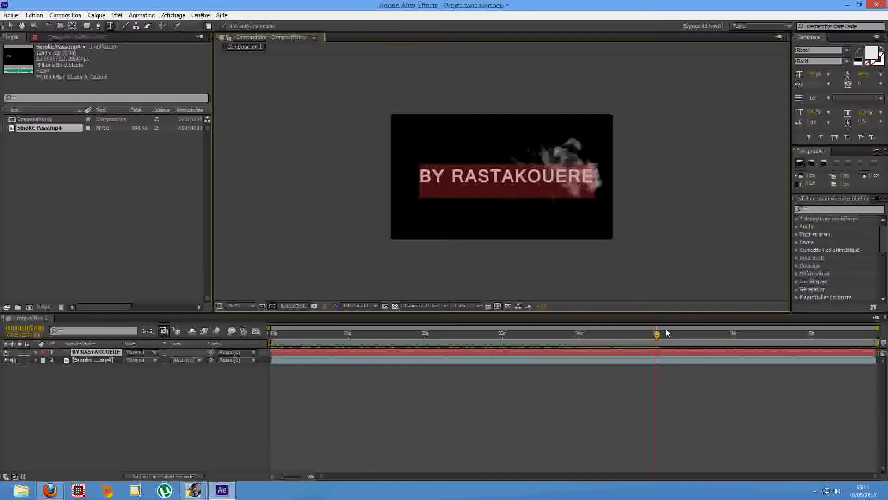
Step: Return to the first frame and apply the Linear Wipe (Volet linéaire) transition effect to the title text layer
{"action": "left_click_drag", "start_coordinate": [660, 337], "coordinate": [238, 352]}
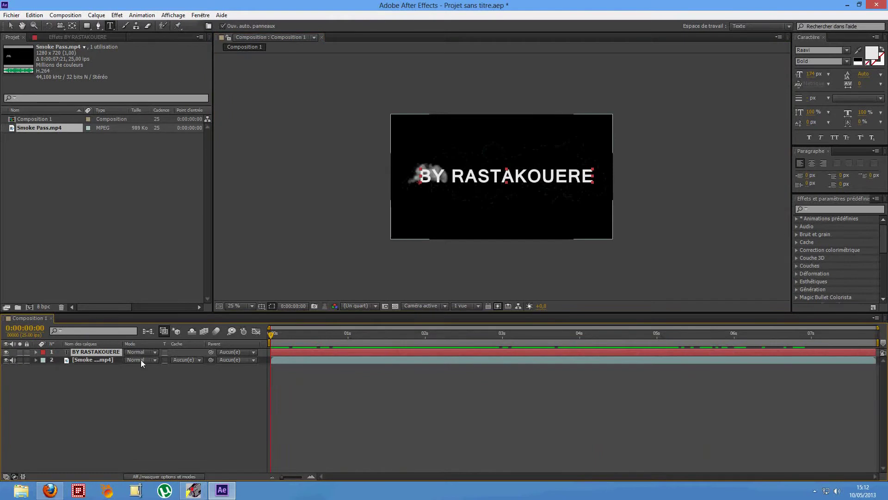
{"action": "right_click", "coordinate": [101, 354]}
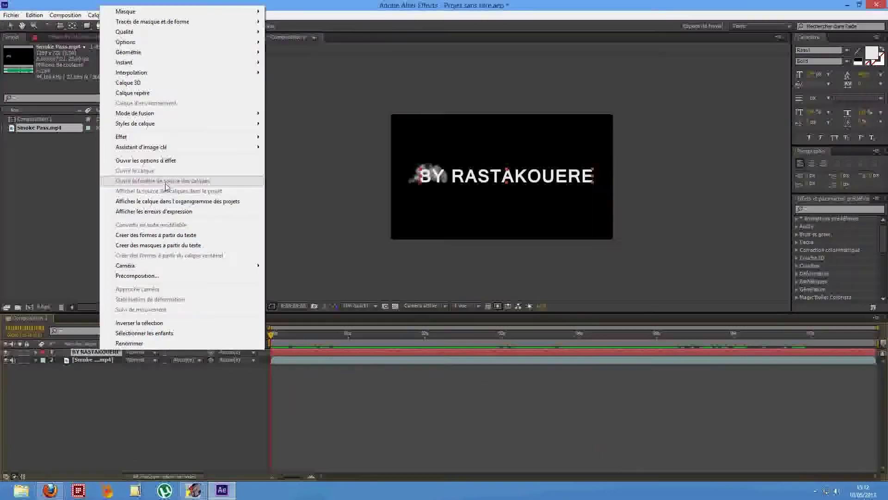
{"action": "mouse_move", "coordinate": [185, 139]}
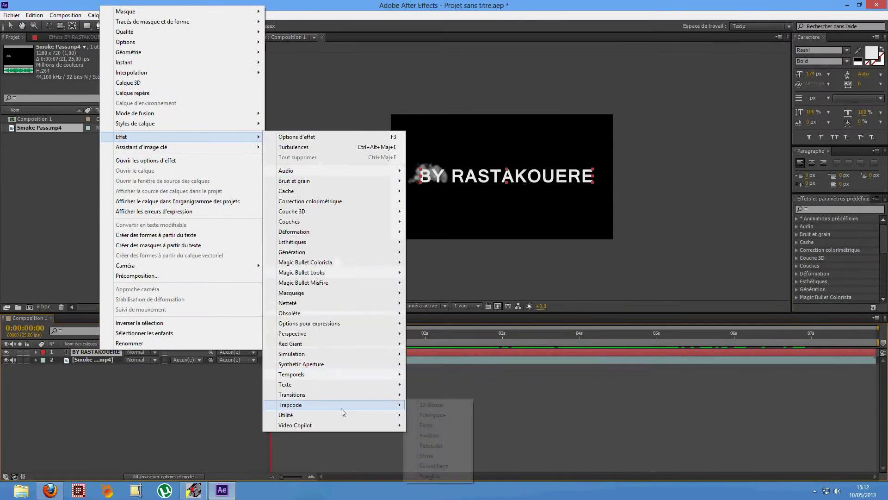
{"action": "mouse_move", "coordinate": [359, 397]}
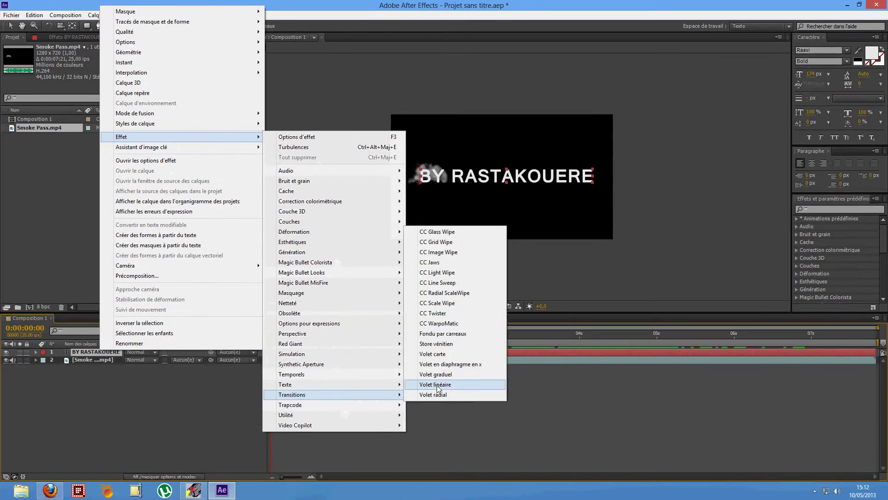
{"action": "left_click", "coordinate": [437, 385]}
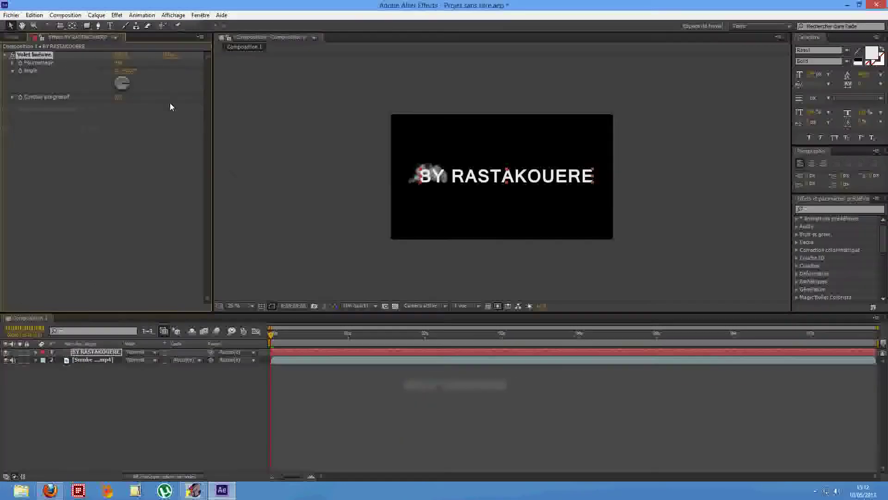
{"action": "left_click", "coordinate": [116, 63]}
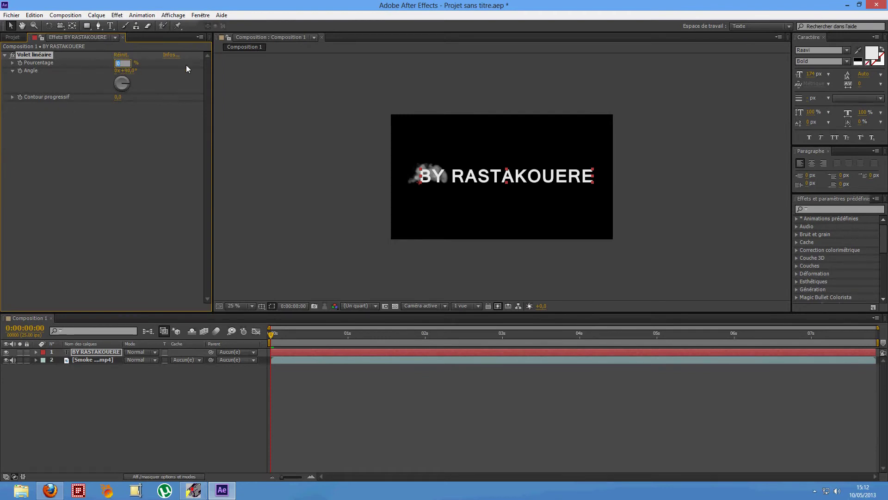
{"action": "left_click", "coordinate": [141, 68]}
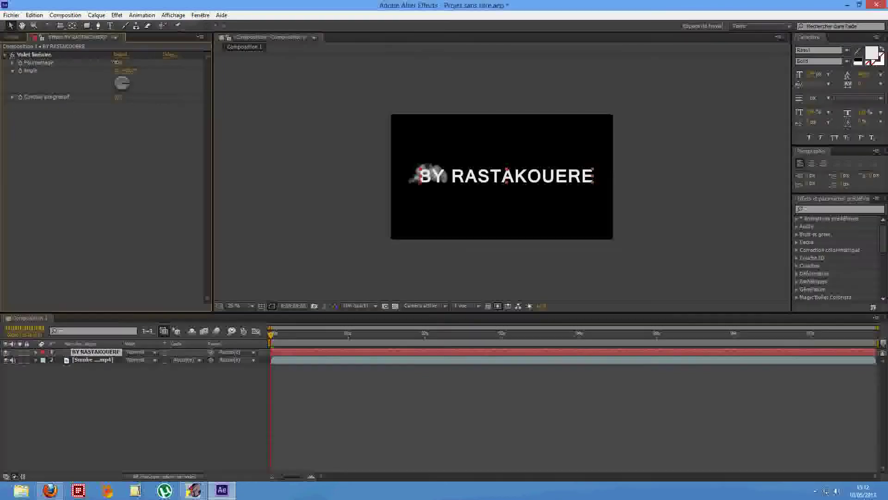
{"action": "mouse_move", "coordinate": [118, 63]}
{"action": "left_mouse_down"}
{"action": "mouse_move", "coordinate": [168, 62]}
{"action": "mouse_move", "coordinate": [107, 64]}
{"action": "left_mouse_up"}
{"action": "left_click", "coordinate": [89, 76]}
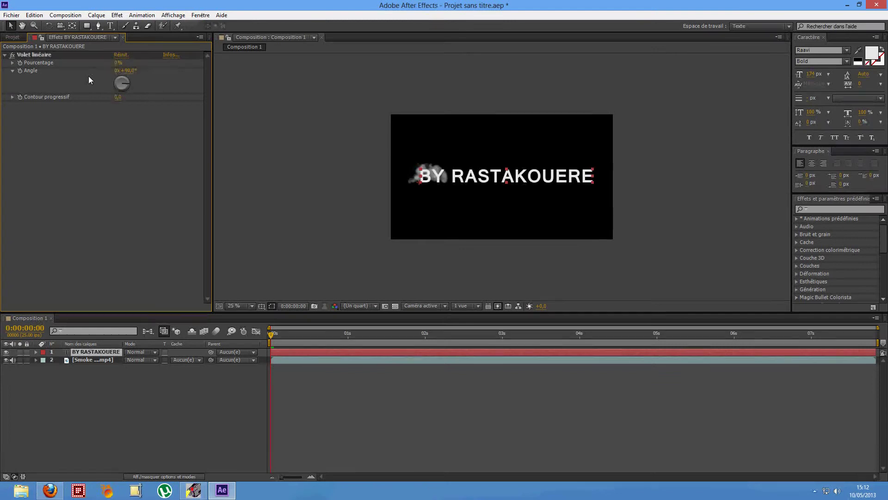
Step: Set the Linear Wipe angle to -90° and keyframe its completion (Pourcentage) at 100% on the first frame
{"action": "left_click", "coordinate": [144, 74]}
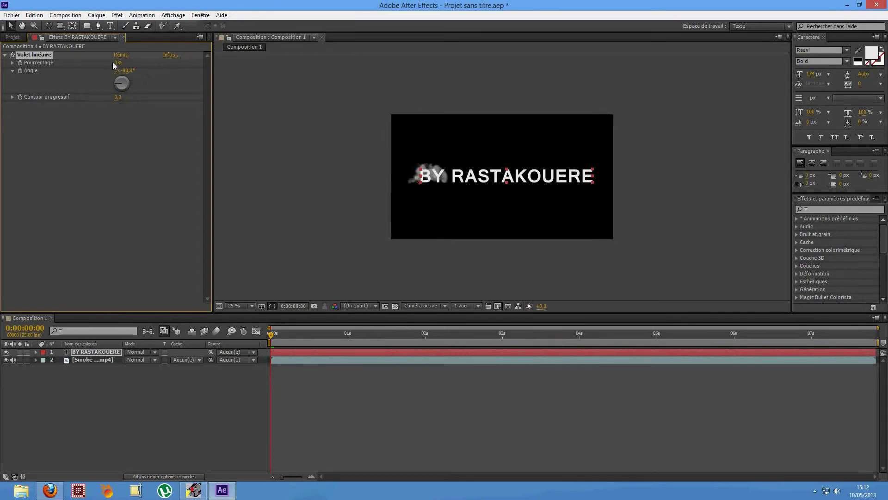
{"action": "left_click_drag", "start_coordinate": [117, 64], "coordinate": [94, 79]}
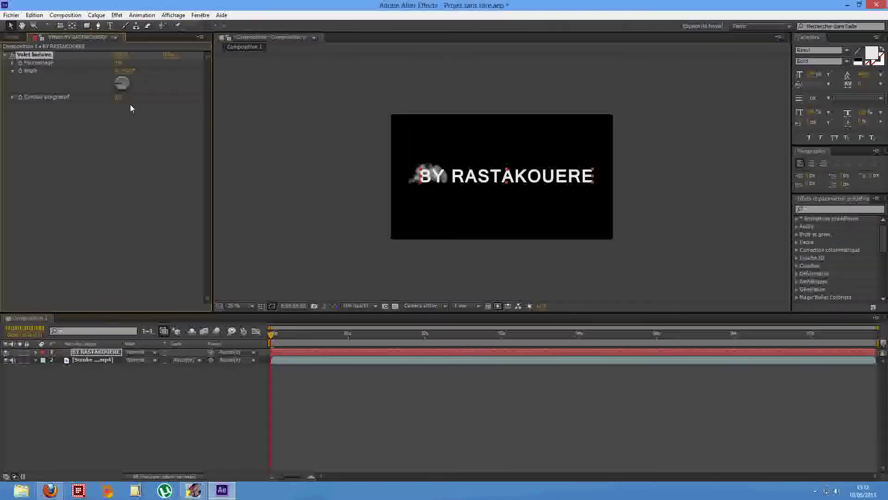
{"action": "left_click", "coordinate": [119, 62]}
{"action": "type", "text": "100"}
{"action": "key", "text": "Return"}
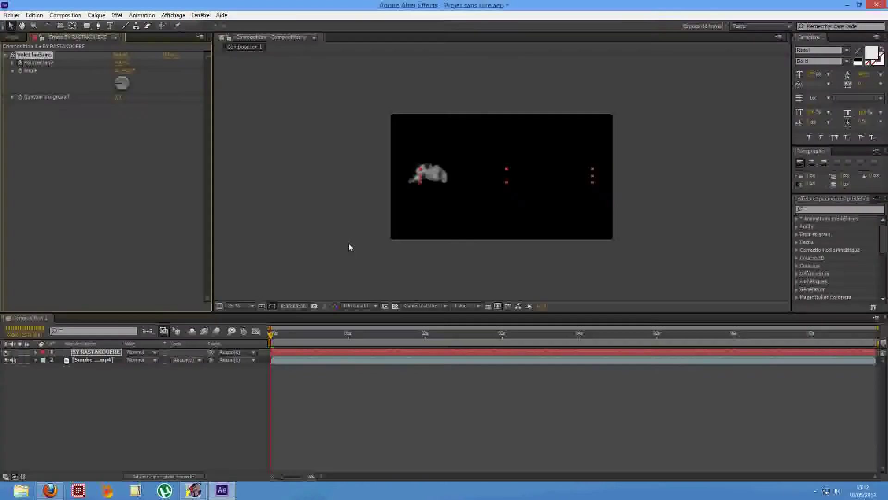
Step: At 0:00:05:11, set the wipe completion to 0% and check the reveal against the smoke at earlier frames
{"action": "left_click_drag", "start_coordinate": [272, 336], "coordinate": [690, 330]}
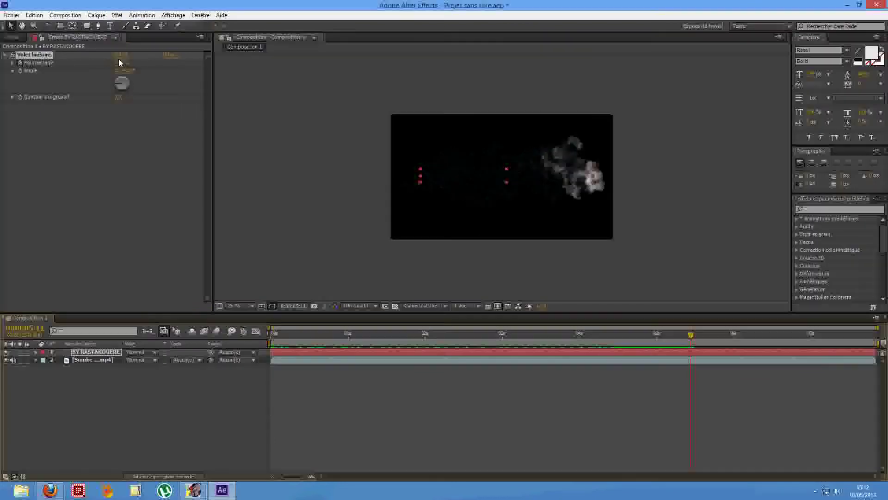
{"action": "left_click_drag", "start_coordinate": [125, 62], "coordinate": [13, 80]}
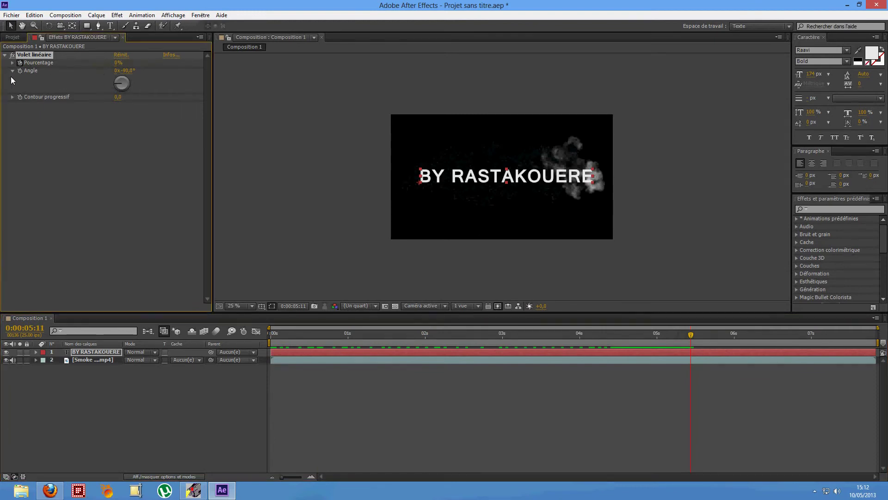
{"action": "left_click_drag", "start_coordinate": [691, 339], "coordinate": [466, 377]}
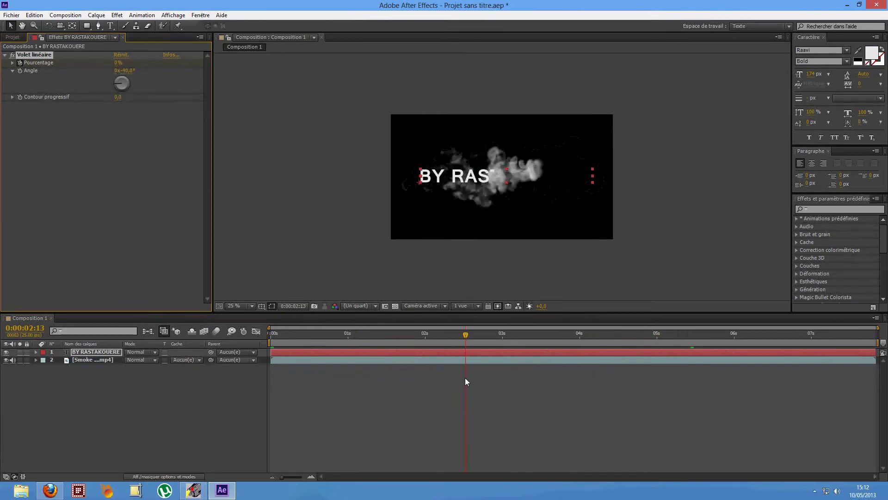
{"action": "left_click_drag", "start_coordinate": [468, 337], "coordinate": [518, 348]}
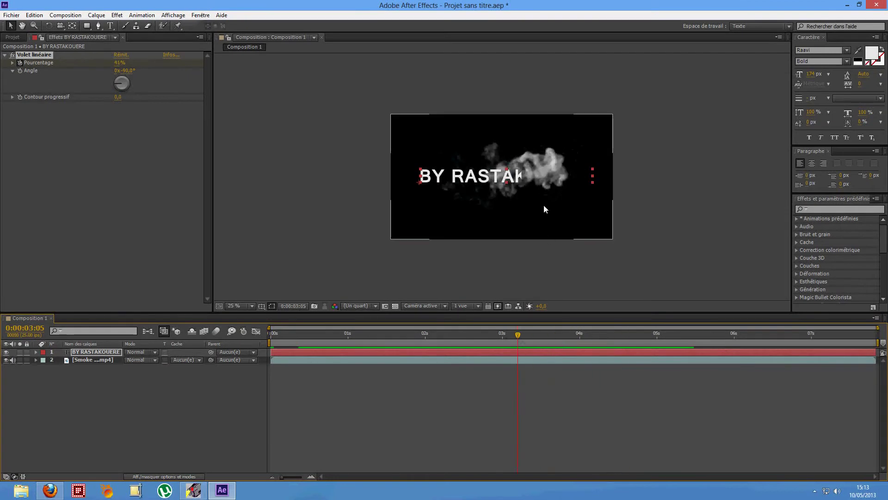
Step: Show the title layer's Linear Wipe keyframes and move the final completion keyframe earlier, to about 4.4 seconds, then check the timing
{"action": "left_click", "coordinate": [35, 352]}
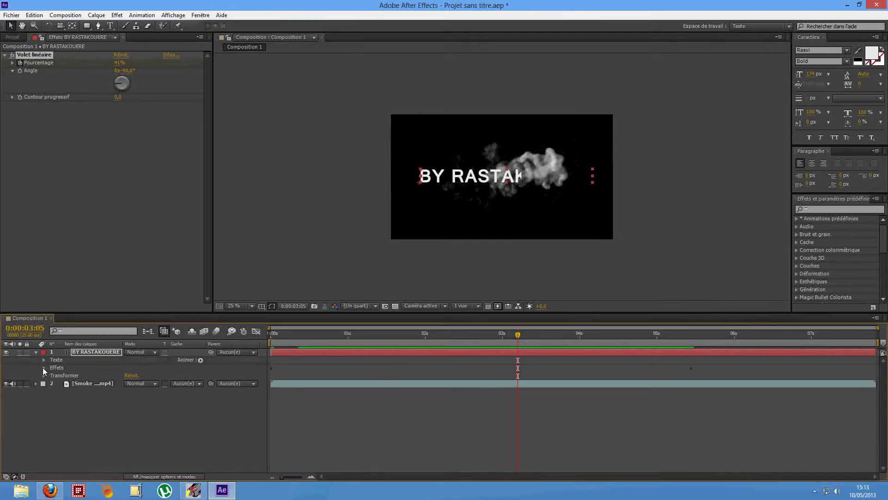
{"action": "left_click", "coordinate": [43, 367]}
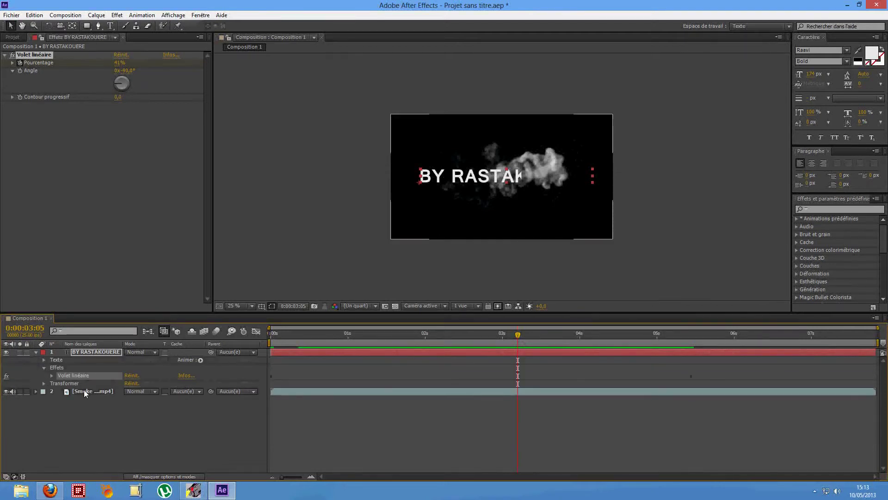
{"action": "left_click", "coordinate": [52, 375]}
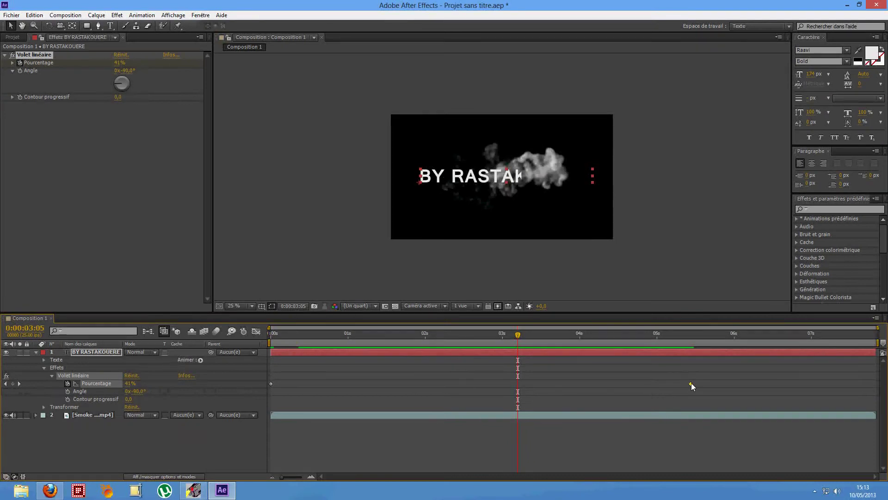
{"action": "left_click_drag", "start_coordinate": [680, 386], "coordinate": [624, 396]}
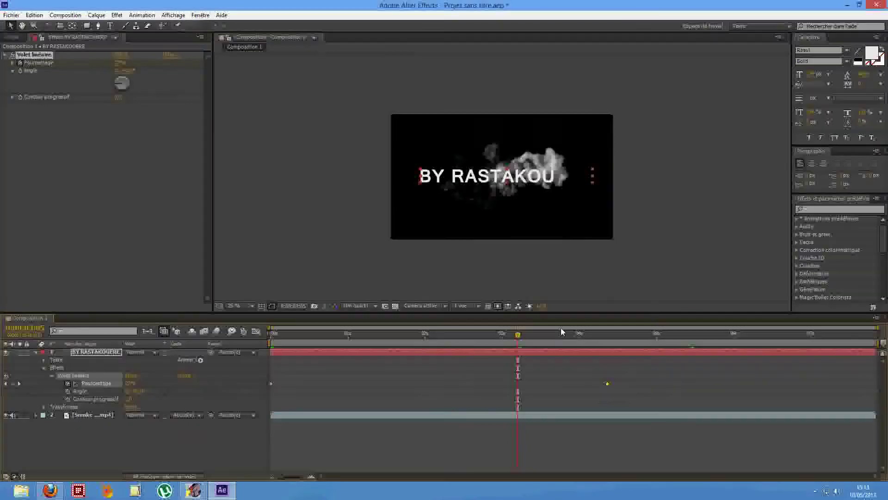
{"action": "left_click_drag", "start_coordinate": [519, 337], "coordinate": [577, 341]}
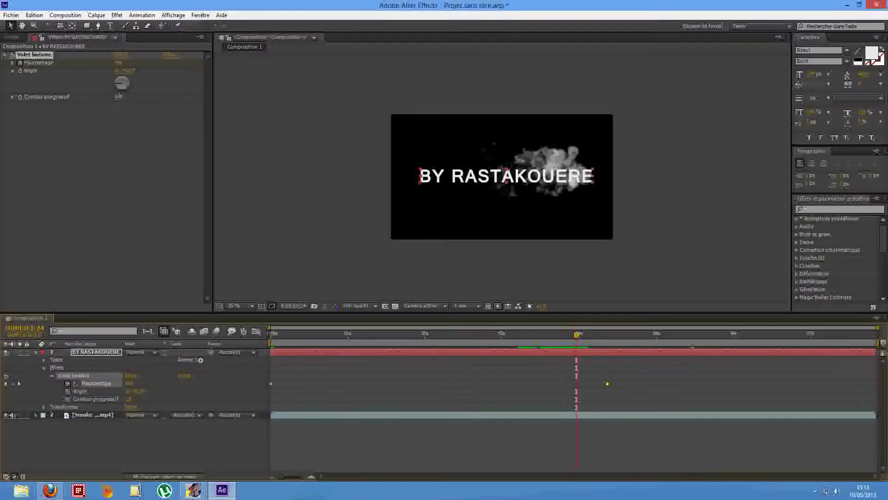
Step: Soften the wipe edge by setting its feather (Contour progressif) to 151, checking it at 0:00:03:08
{"action": "left_click_drag", "start_coordinate": [119, 97], "coordinate": [153, 98]}
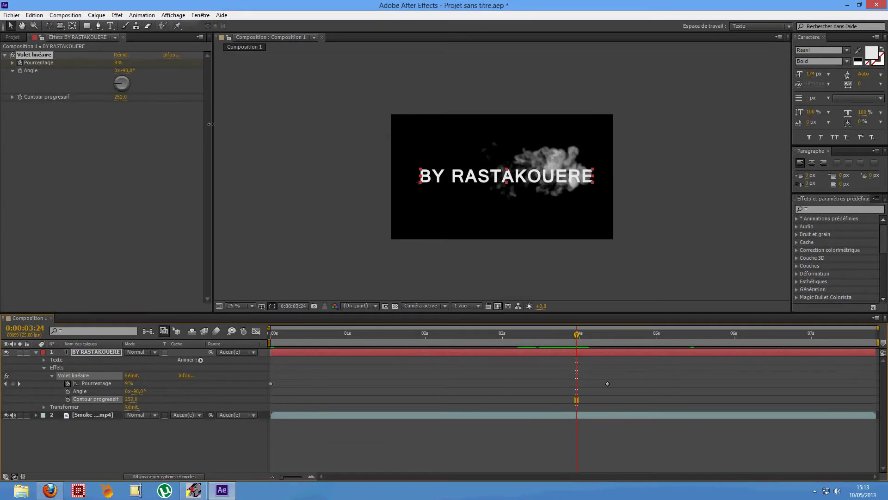
{"action": "left_click_drag", "start_coordinate": [211, 124], "coordinate": [211, 124]}
{"action": "left_click_drag", "start_coordinate": [578, 336], "coordinate": [526, 340]}
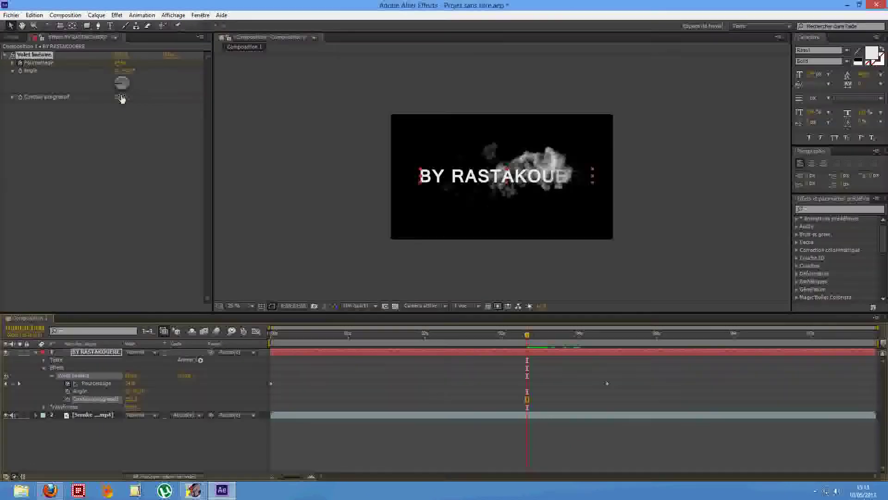
{"action": "left_click_drag", "start_coordinate": [120, 97], "coordinate": [106, 98]}
{"action": "left_click_drag", "start_coordinate": [1, 120], "coordinate": [71, 123]}
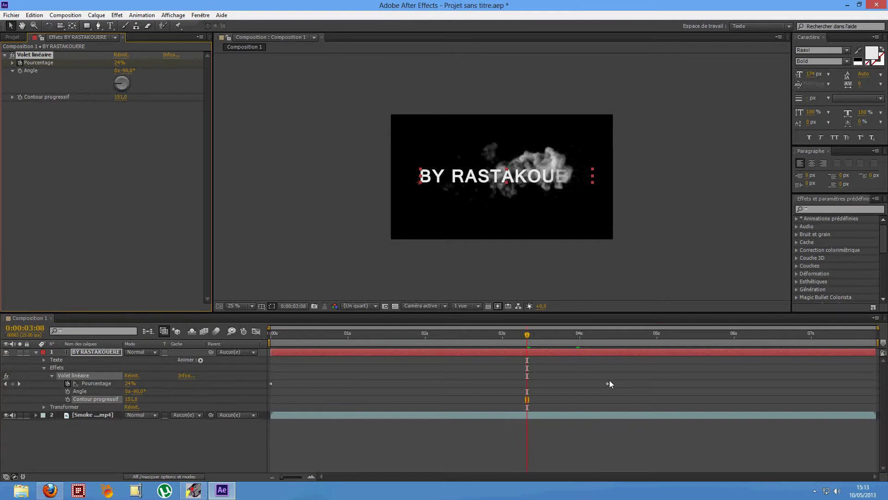
Step: Move the final completion keyframe to the 5-second mark so the reveal follows the smoke, and scrub through the result
{"action": "left_click_drag", "start_coordinate": [608, 383], "coordinate": [625, 387]}
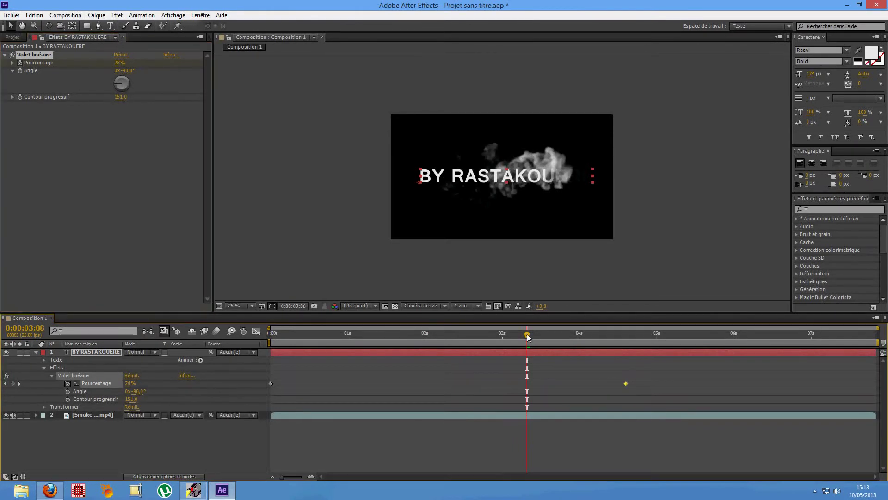
{"action": "left_click_drag", "start_coordinate": [529, 337], "coordinate": [595, 339]}
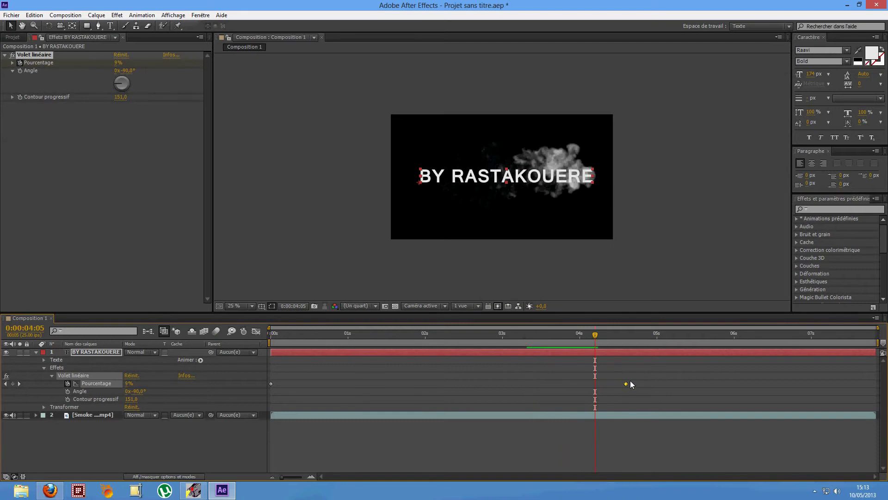
{"action": "left_click_drag", "start_coordinate": [627, 384], "coordinate": [656, 384]}
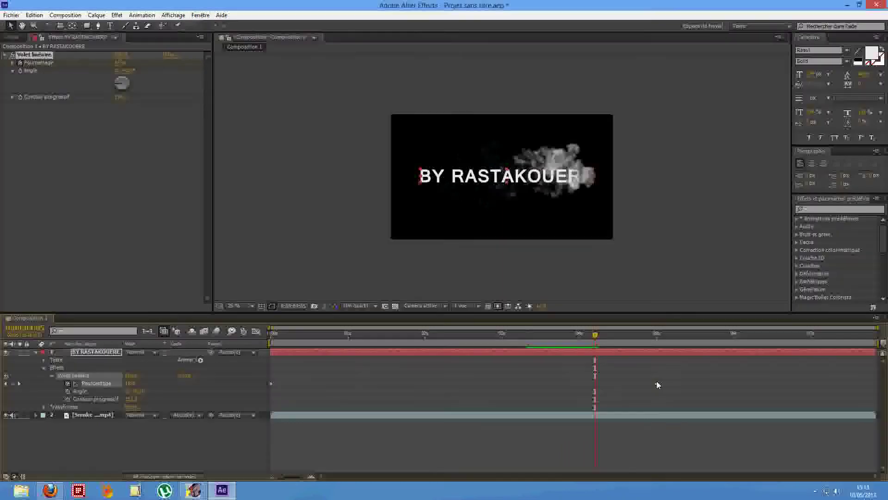
{"action": "left_click_drag", "start_coordinate": [595, 335], "coordinate": [463, 368]}
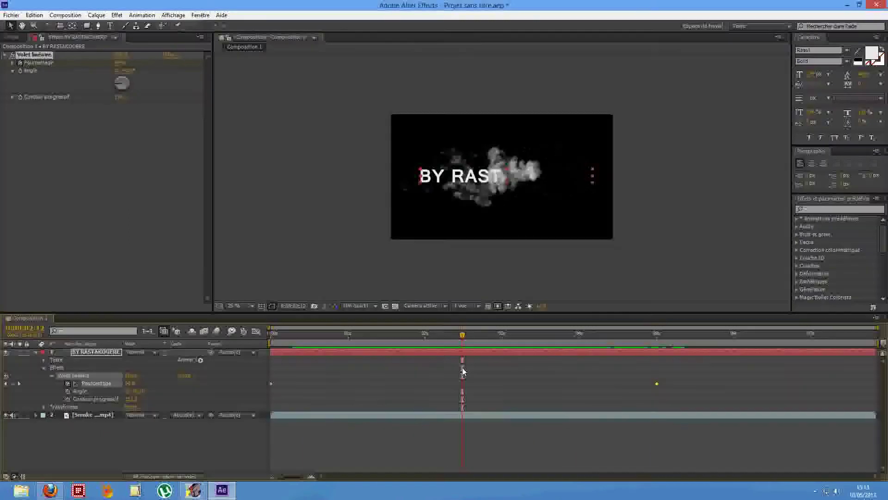
Step: Collapse the title layer's properties, set its blending mode to Screen (Ecran) and check the reveal
{"action": "left_click", "coordinate": [43, 367]}
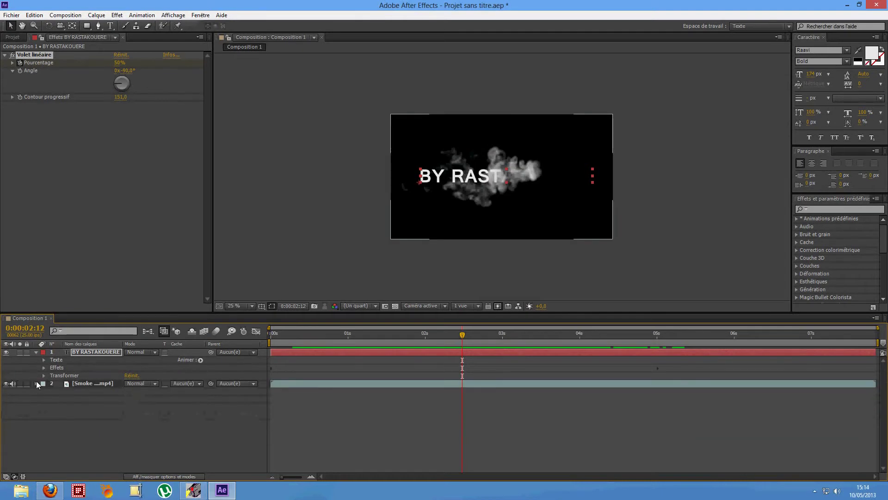
{"action": "left_click", "coordinate": [35, 352]}
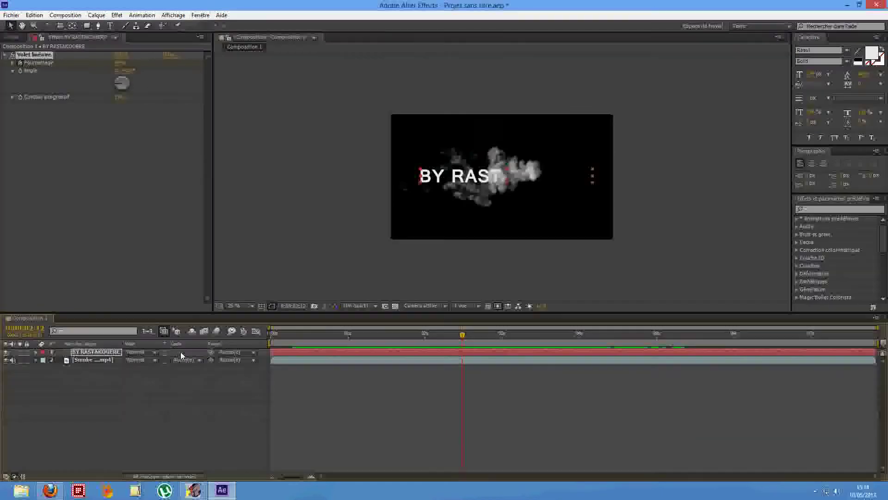
{"action": "left_click", "coordinate": [164, 478]}
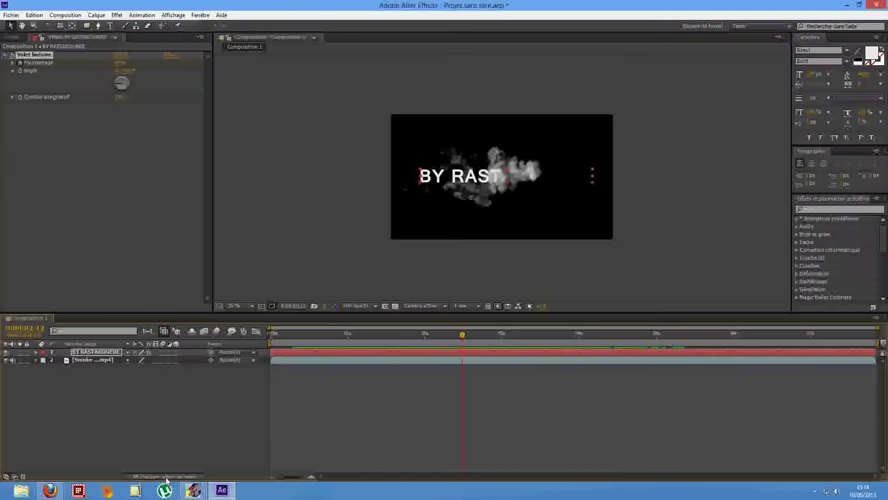
{"action": "left_click", "coordinate": [165, 477]}
{"action": "left_click", "coordinate": [155, 360]}
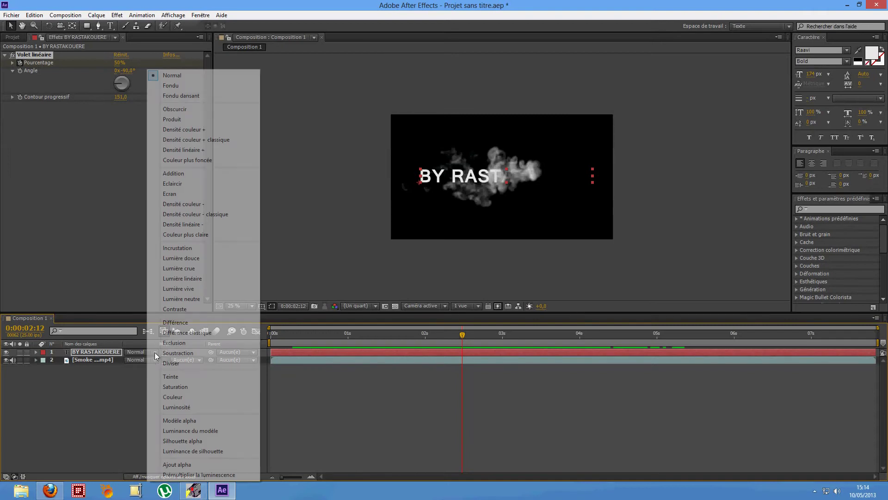
{"action": "left_click", "coordinate": [194, 194]}
{"action": "left_click_drag", "start_coordinate": [463, 332], "coordinate": [393, 368]}
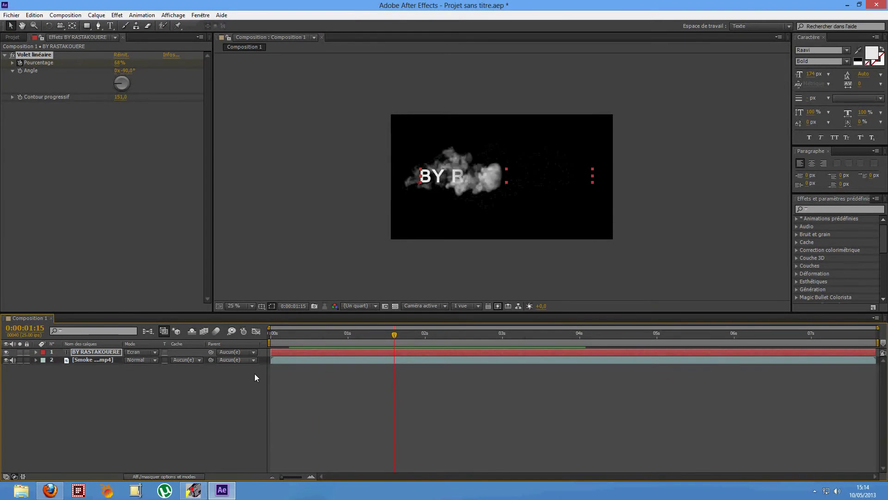
Step: Create an adjustment layer and draw a tall rectangular mask on it, shifted to just overlap the left edge of the frame
{"action": "right_click", "coordinate": [188, 388]}
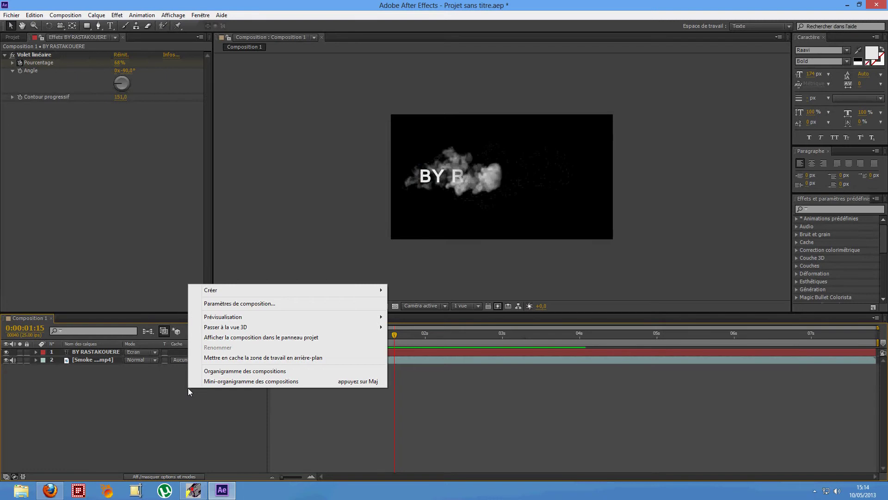
{"action": "mouse_move", "coordinate": [320, 290]}
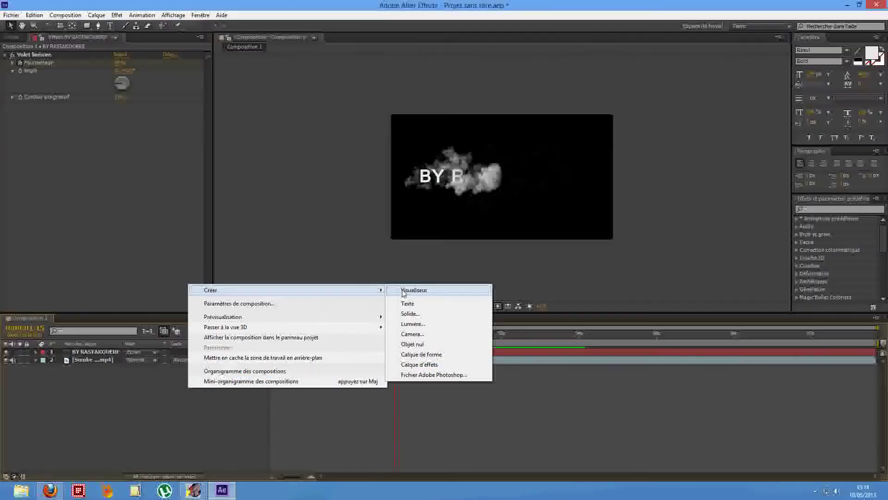
{"action": "left_click", "coordinate": [412, 364]}
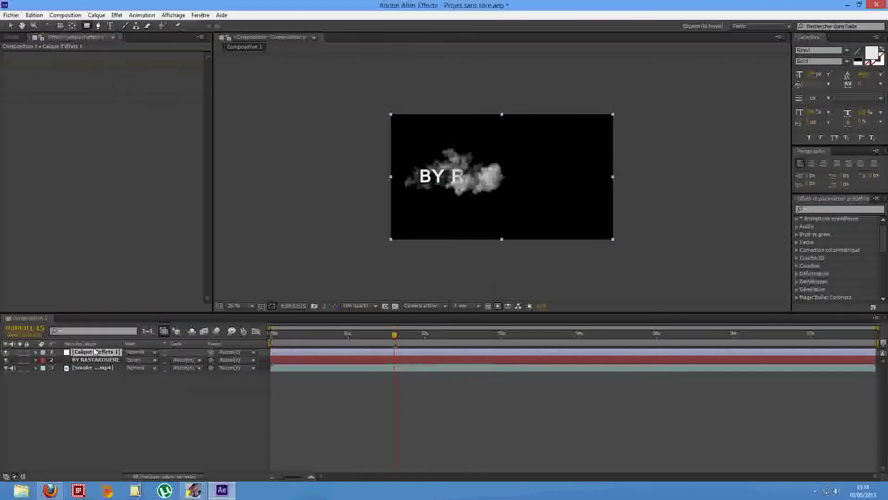
{"action": "left_click_drag", "start_coordinate": [379, 98], "coordinate": [435, 246]}
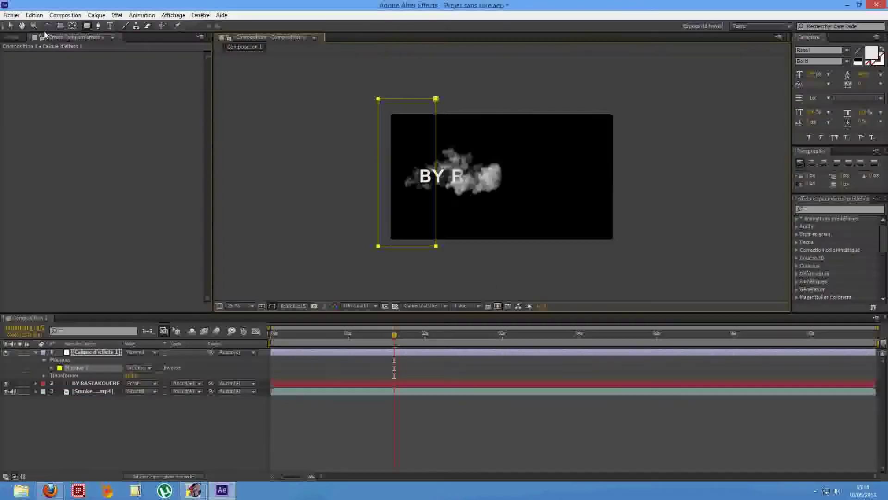
{"action": "left_click", "coordinate": [11, 26]}
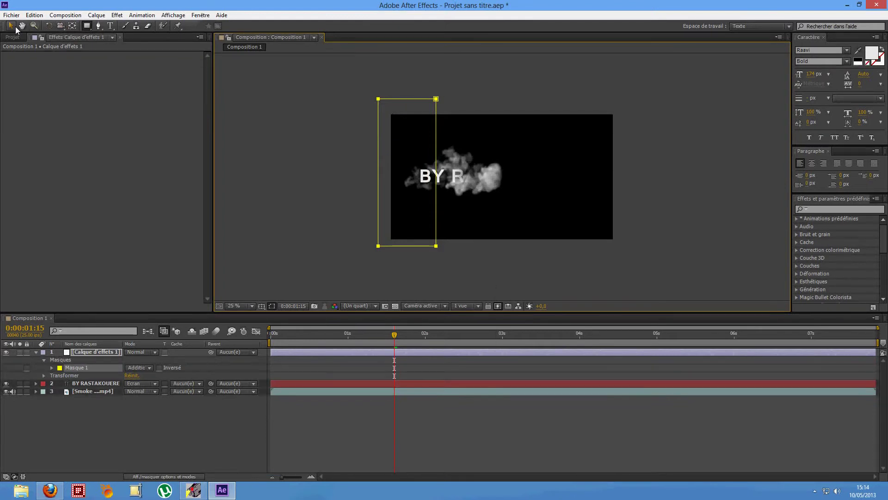
{"action": "double_click", "coordinate": [436, 99]}
{"action": "left_click_drag", "start_coordinate": [428, 122], "coordinate": [392, 122]}
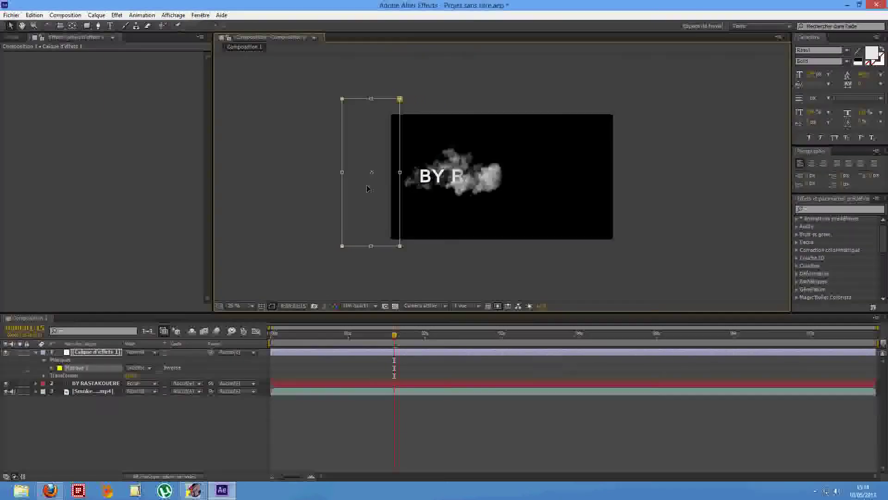
Step: Keyframe the mask path on the first frame, and at 0:00:06:01 move the mask just beyond the frame's right edge
{"action": "left_click_drag", "start_coordinate": [394, 334], "coordinate": [213, 354]}
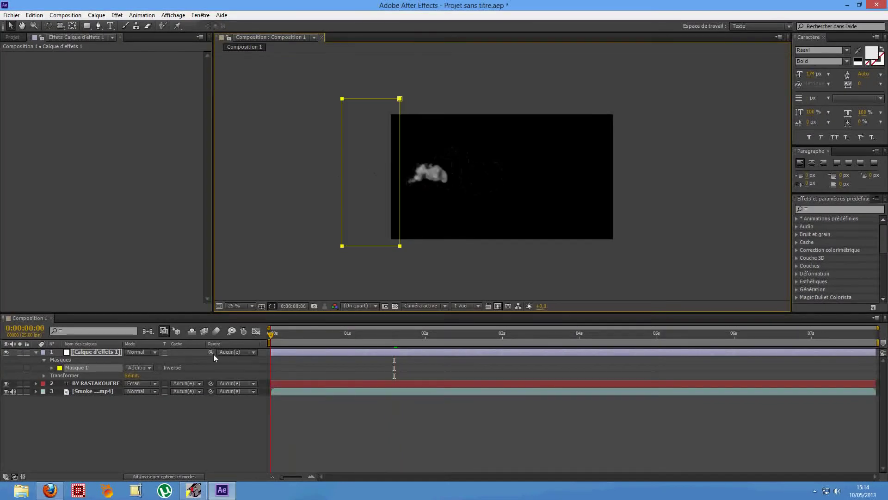
{"action": "left_click", "coordinate": [52, 368]}
{"action": "left_click", "coordinate": [67, 375]}
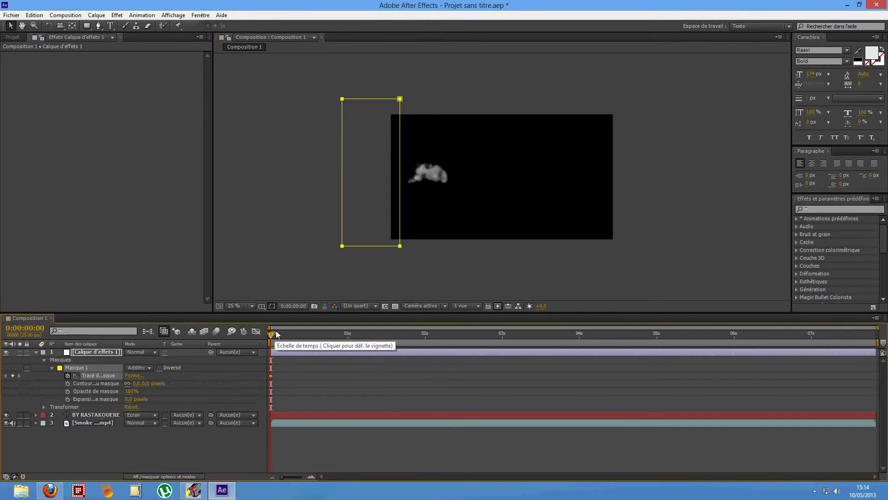
{"action": "left_click_drag", "start_coordinate": [272, 335], "coordinate": [737, 341]}
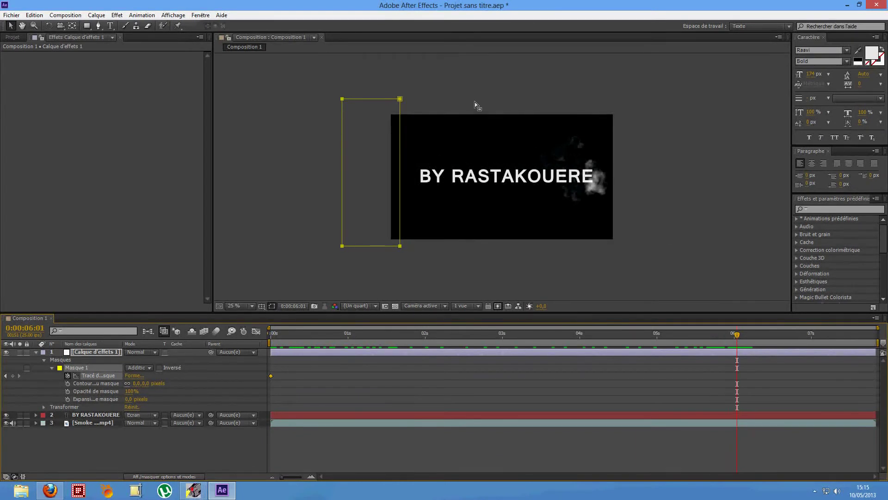
{"action": "double_click", "coordinate": [400, 100]}
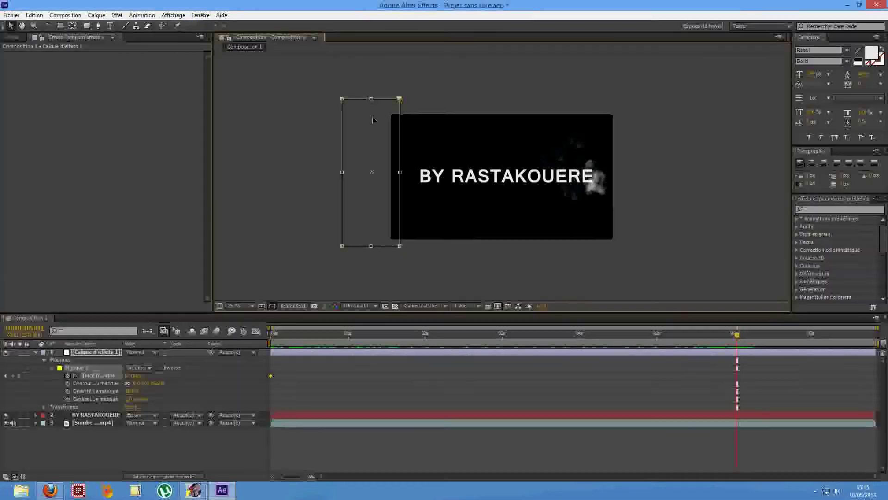
{"action": "left_click_drag", "start_coordinate": [376, 117], "coordinate": [644, 123]}
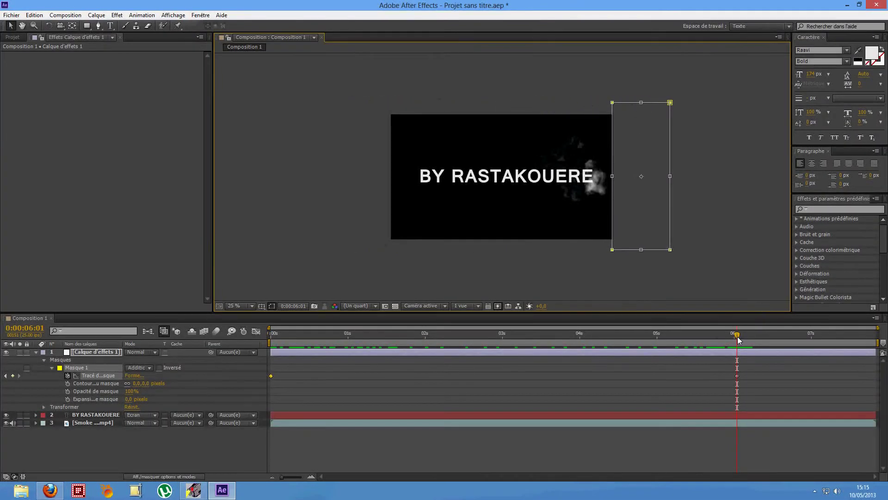
Step: Scrub the mask's travel, shift its final path keyframe slightly earlier than 0:00:06:01, and collapse the adjustment layer's properties
{"action": "left_click_drag", "start_coordinate": [739, 340], "coordinate": [231, 381]}
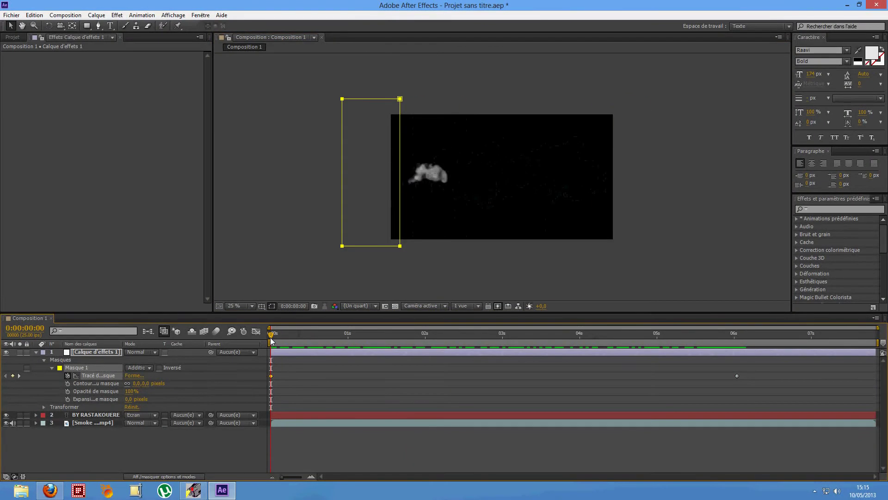
{"action": "left_click_drag", "start_coordinate": [272, 340], "coordinate": [351, 342]}
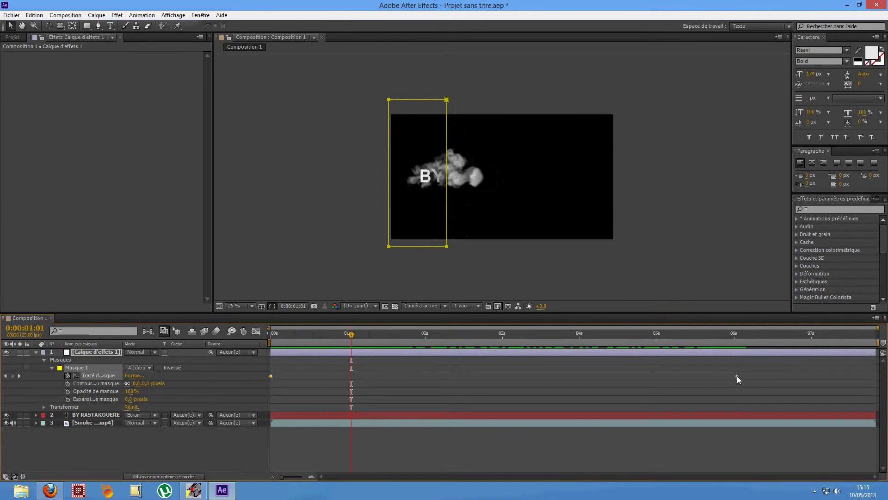
{"action": "left_click_drag", "start_coordinate": [737, 376], "coordinate": [725, 391]}
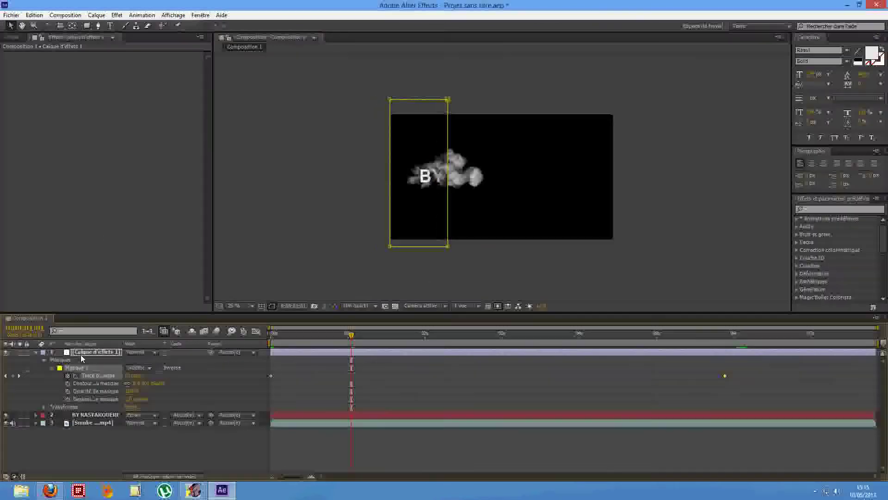
{"action": "left_click", "coordinate": [37, 352]}
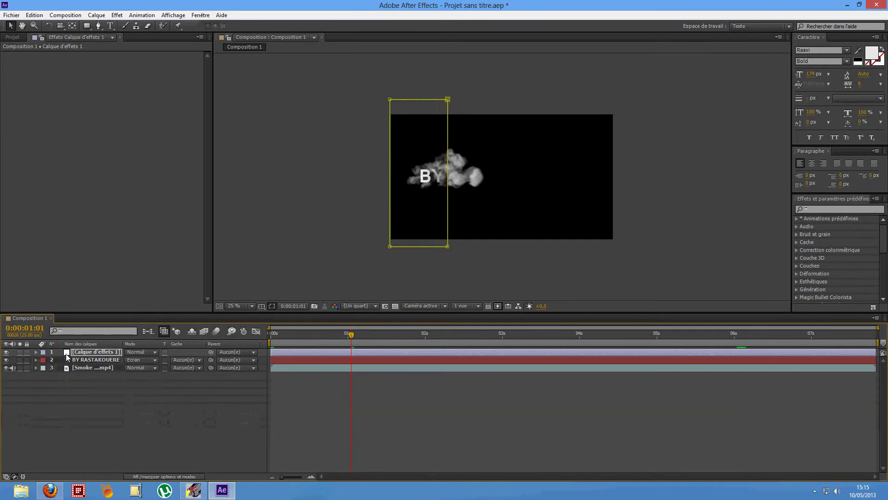
Step: Apply the Turbulences distortion effect to the adjustment layer and scrub to 0:00:02:13 to inspect the warped text
{"action": "right_click", "coordinate": [90, 350]}
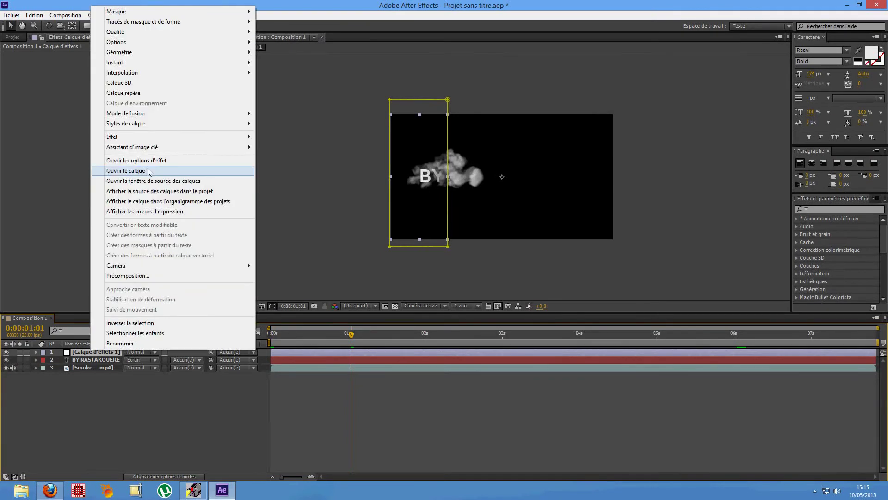
{"action": "mouse_move", "coordinate": [195, 137]}
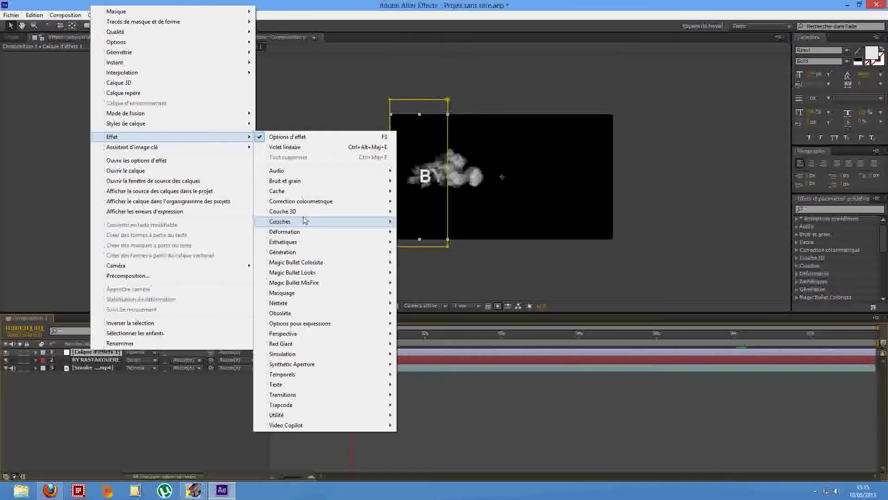
{"action": "mouse_move", "coordinate": [324, 232]}
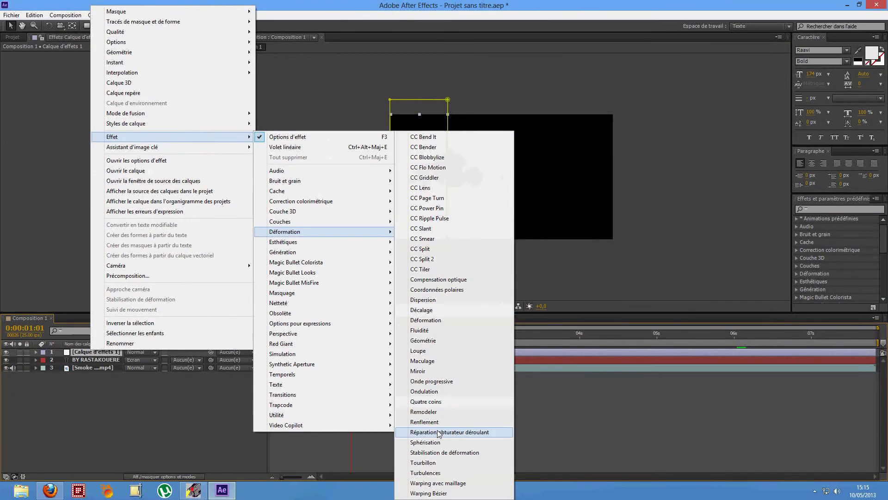
{"action": "left_click", "coordinate": [426, 473]}
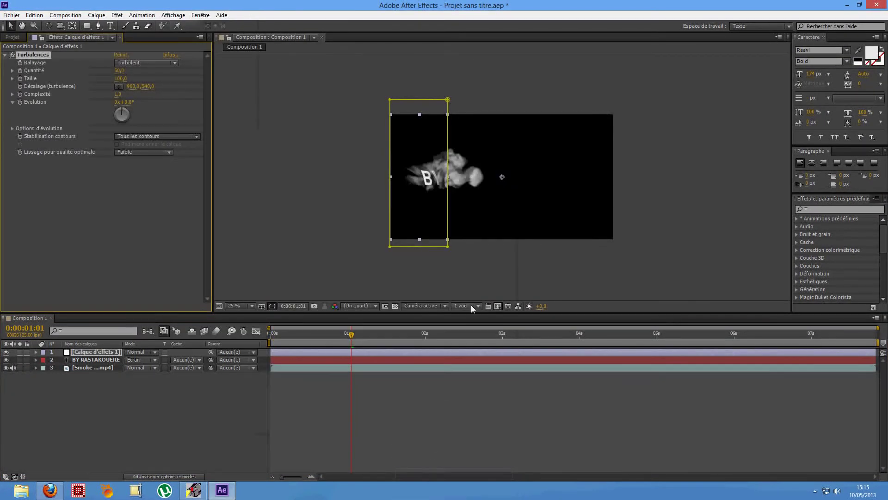
{"action": "left_click_drag", "start_coordinate": [351, 337], "coordinate": [450, 340]}
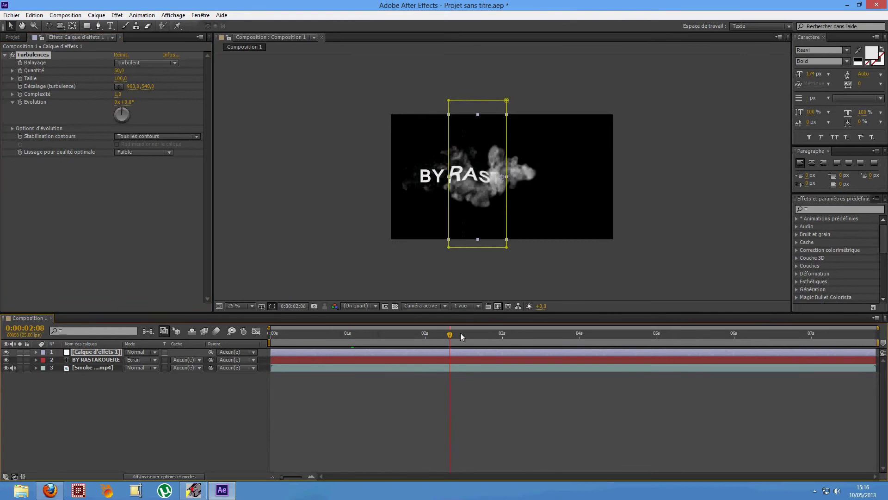
{"action": "scroll", "coordinate": [545, 252], "scroll_direction": "up", "scroll_amount": 1}
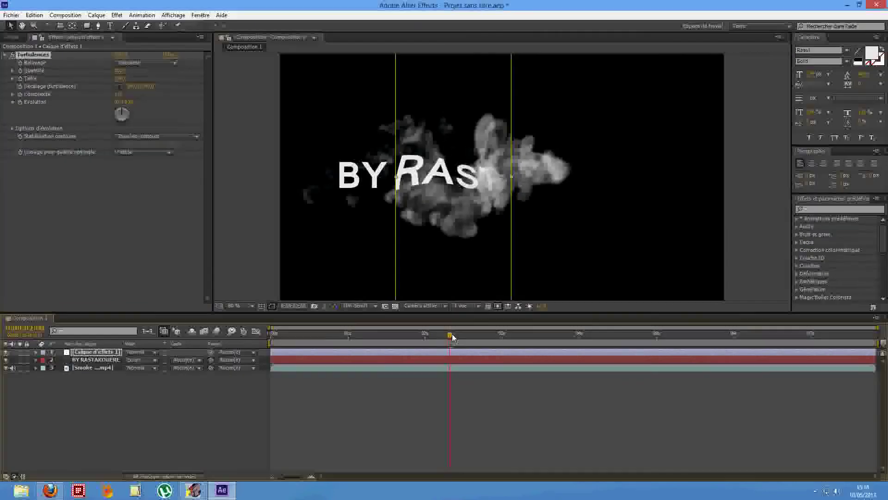
{"action": "left_click_drag", "start_coordinate": [453, 340], "coordinate": [468, 338]}
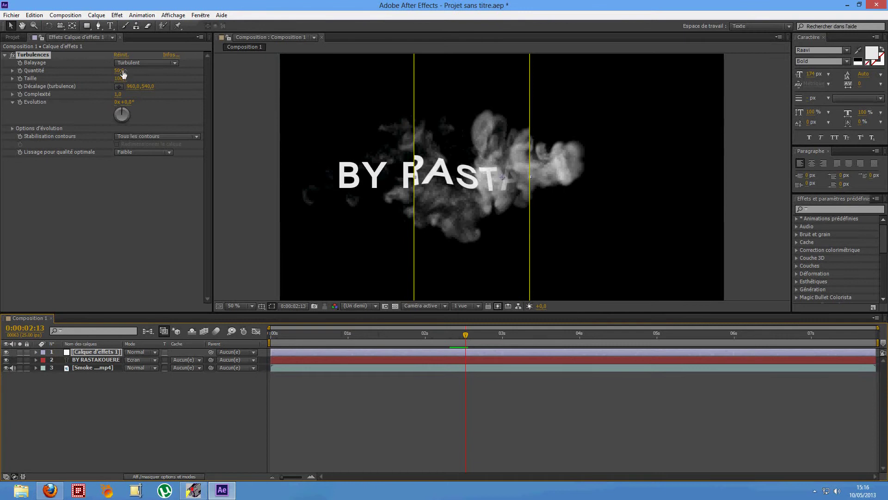
Step: Set the Turbulences effect's amount (Quantité) to 0, size (Taille) to 529 and complexity (Complexité) to 1,5
{"action": "left_click_drag", "start_coordinate": [122, 73], "coordinate": [331, 94]}
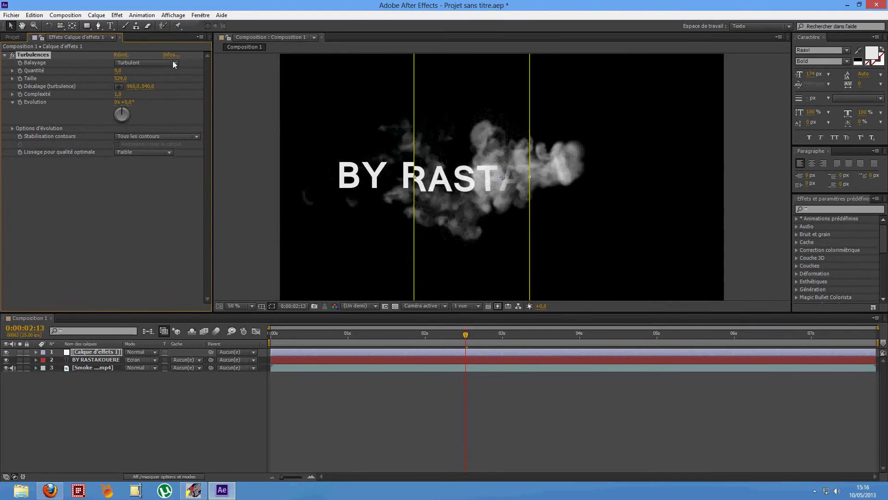
{"action": "left_click_drag", "start_coordinate": [117, 72], "coordinate": [115, 71]}
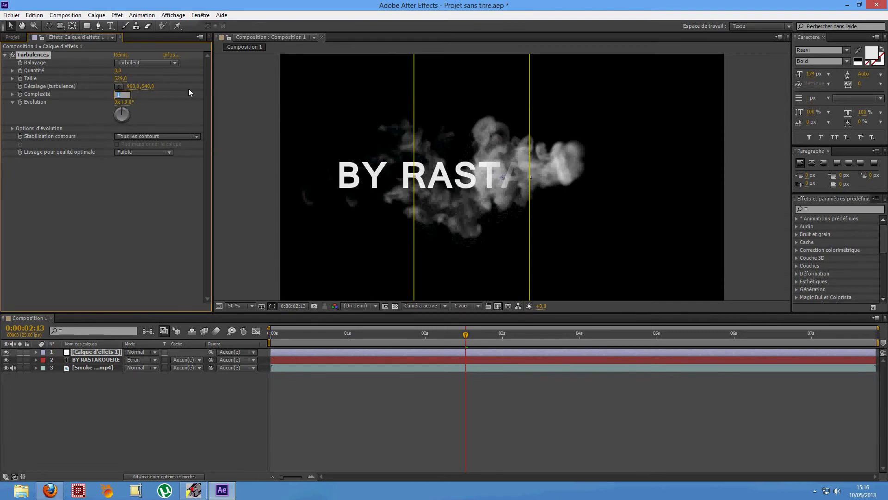
{"action": "type", "text": "1,5"}
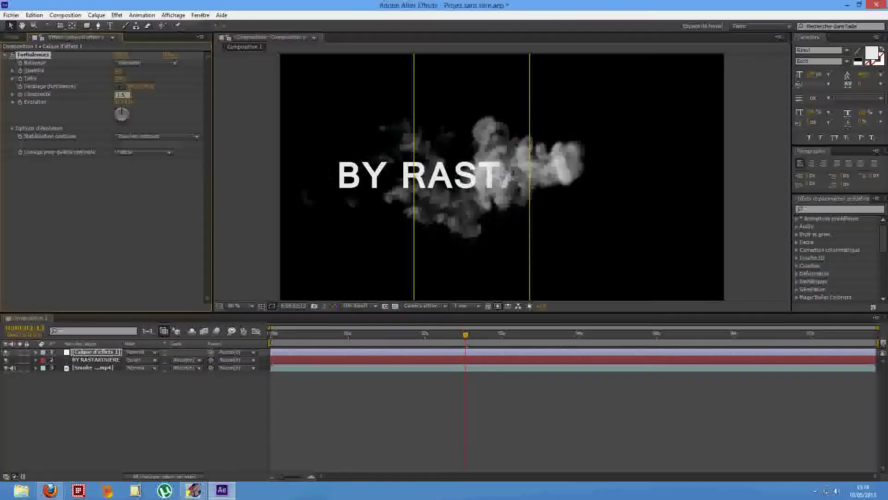
{"action": "key", "text": "Return"}
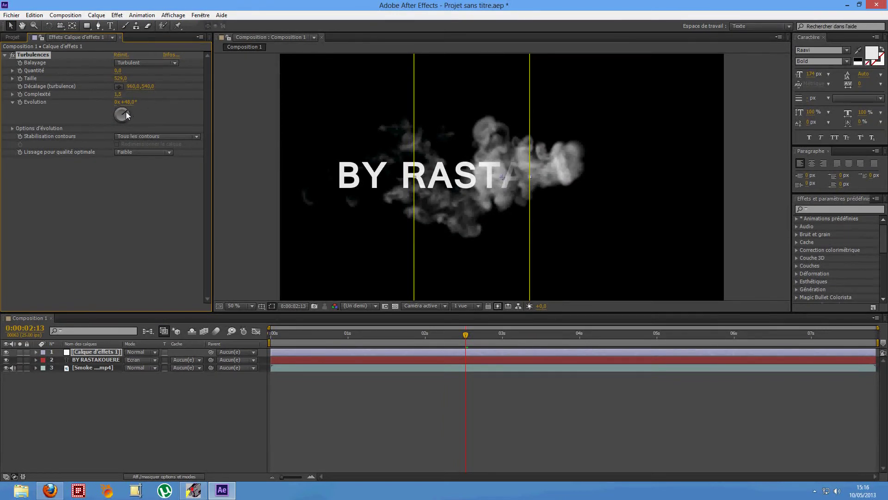
Step: Set the turbulence Evolution to 2x +90°, switch its antialiasing quality (Lissage) to Elevé, and check at 0:00:02:15
{"action": "left_click_drag", "start_coordinate": [126, 116], "coordinate": [108, 108]}
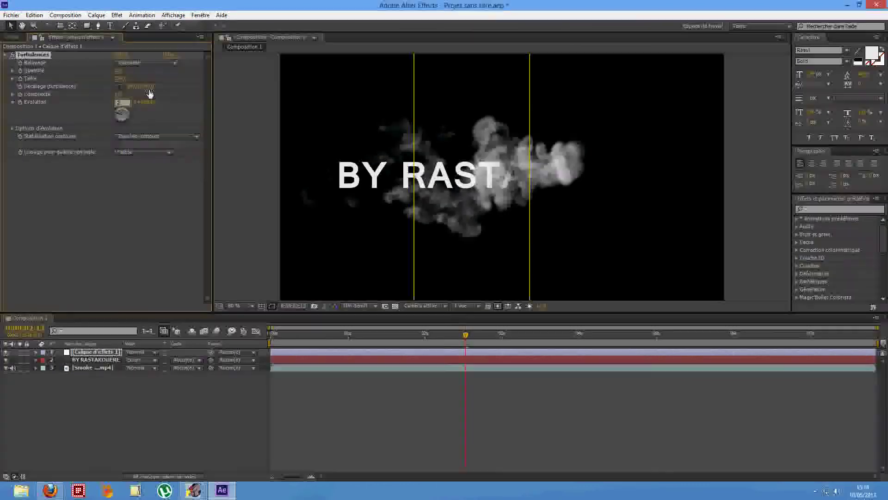
{"action": "type", "text": "2"}
{"action": "left_click", "coordinate": [193, 91]}
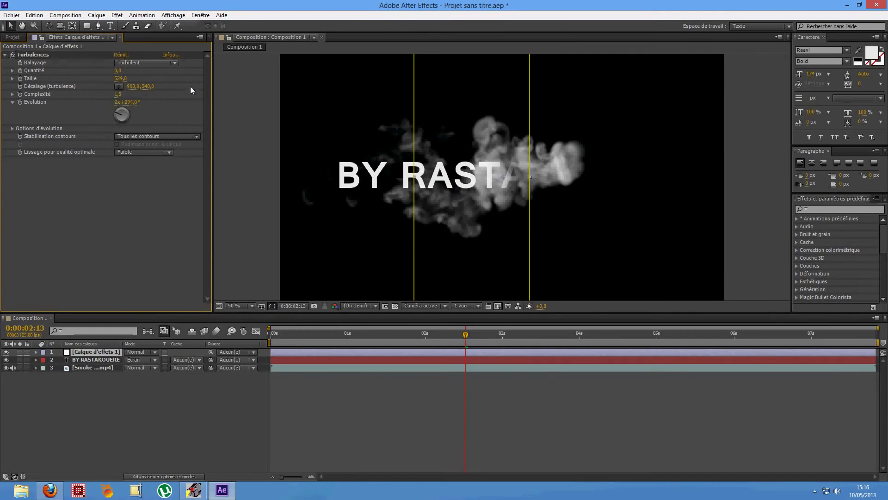
{"action": "type", "text": "90"}
{"action": "key", "text": "Return"}
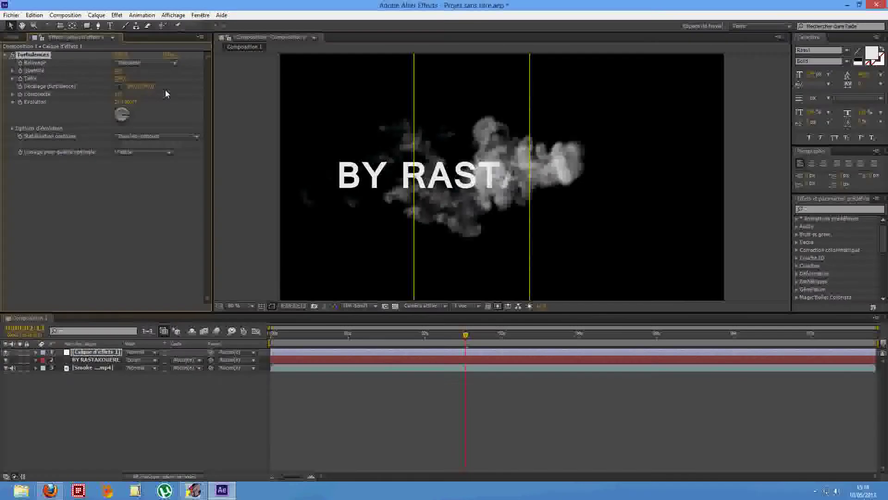
{"action": "left_click", "coordinate": [164, 152]}
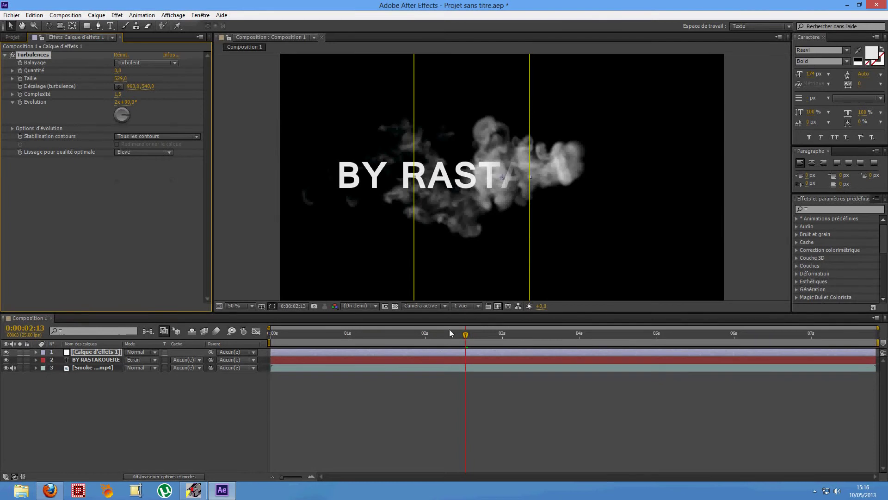
{"action": "mouse_move", "coordinate": [466, 336]}
{"action": "left_mouse_down"}
{"action": "mouse_move", "coordinate": [486, 338]}
{"action": "mouse_move", "coordinate": [472, 338]}
{"action": "left_mouse_up"}
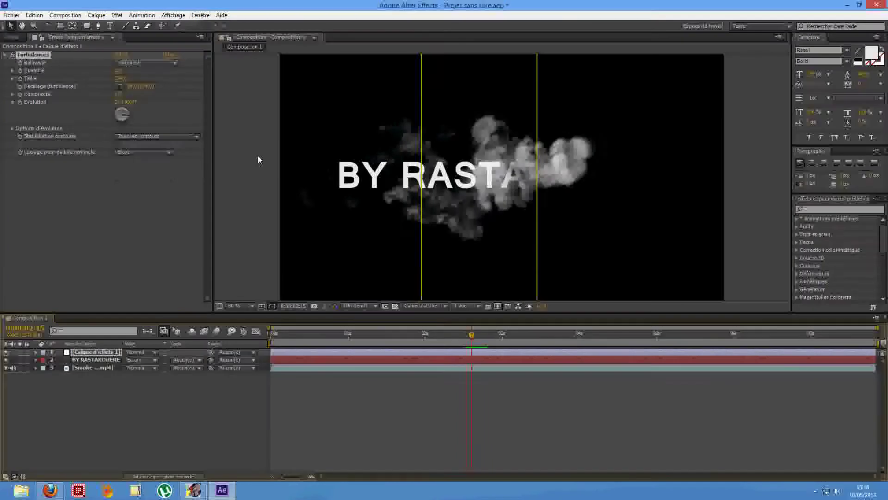
Step: Set the turbulence amount to 27, size to 134 and offset (Décalage) to 964, 439, checking the distortion on neighbouring frames
{"action": "left_click_drag", "start_coordinate": [134, 88], "coordinate": [143, 87]}
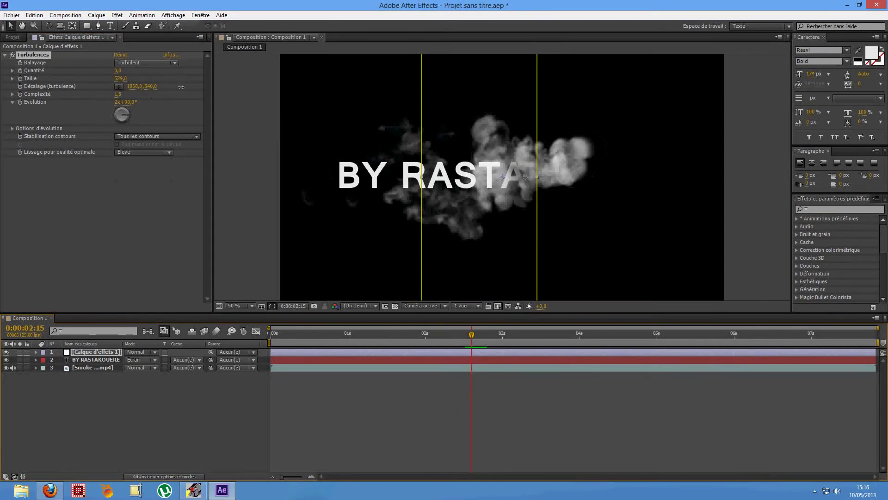
{"action": "left_click", "coordinate": [140, 194]}
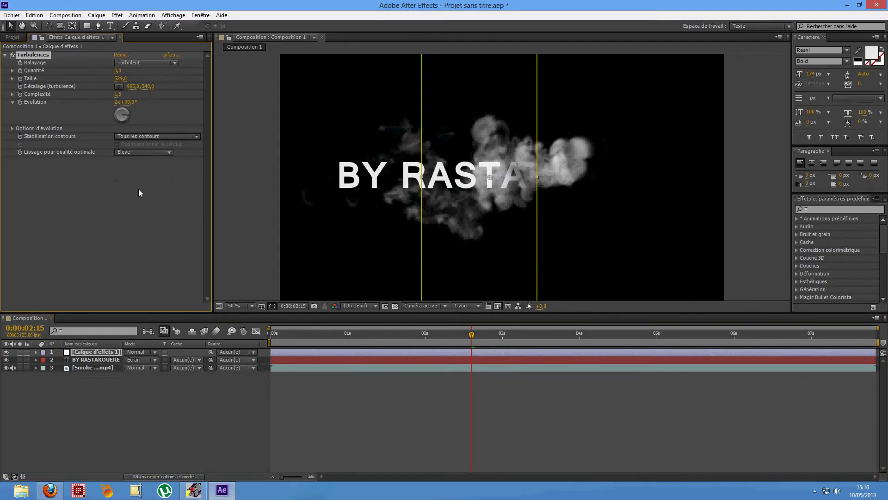
{"action": "left_click_drag", "start_coordinate": [152, 87], "coordinate": [163, 87]}
{"action": "left_click_drag", "start_coordinate": [118, 71], "coordinate": [75, 106]}
{"action": "left_click_drag", "start_coordinate": [148, 90], "coordinate": [83, 92]}
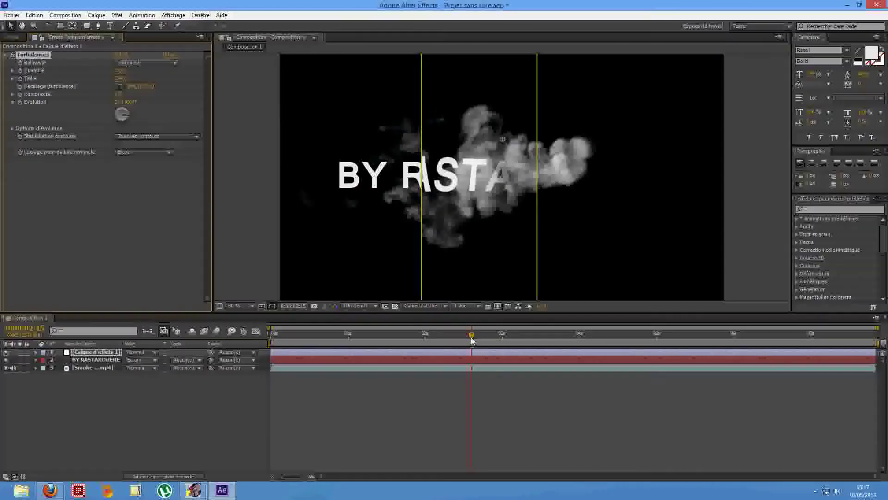
{"action": "left_click_drag", "start_coordinate": [471, 334], "coordinate": [488, 335]}
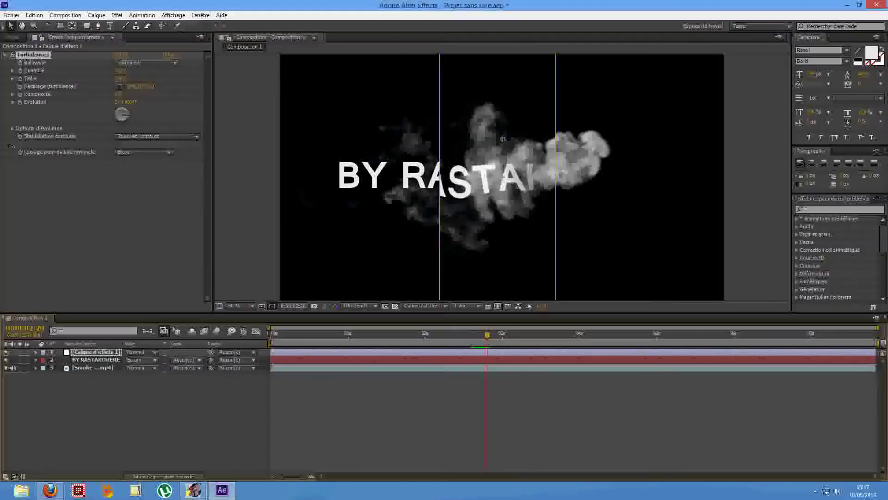
{"action": "left_click_drag", "start_coordinate": [10, 146], "coordinate": [5, 148]}
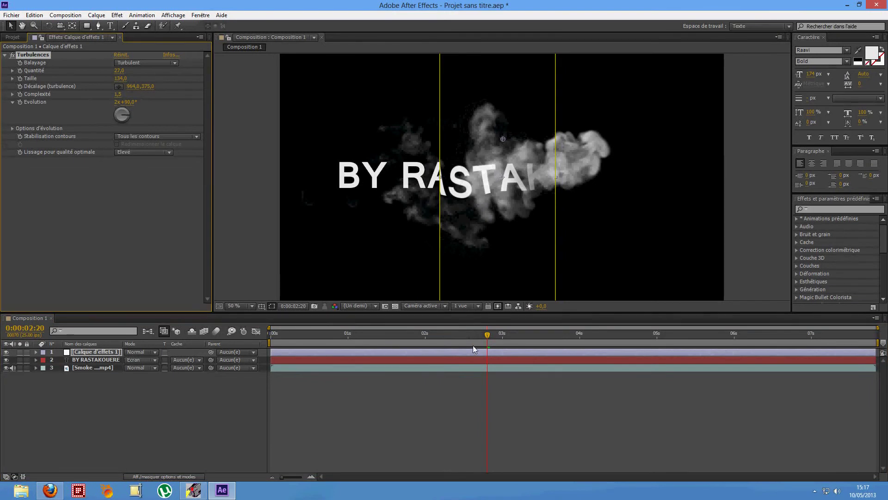
{"action": "left_click_drag", "start_coordinate": [486, 336], "coordinate": [505, 341]}
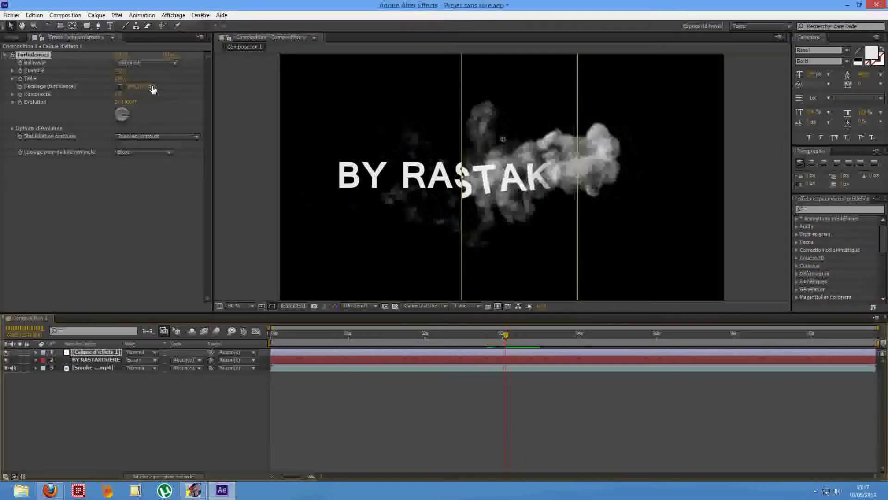
{"action": "left_click_drag", "start_coordinate": [152, 86], "coordinate": [180, 91]}
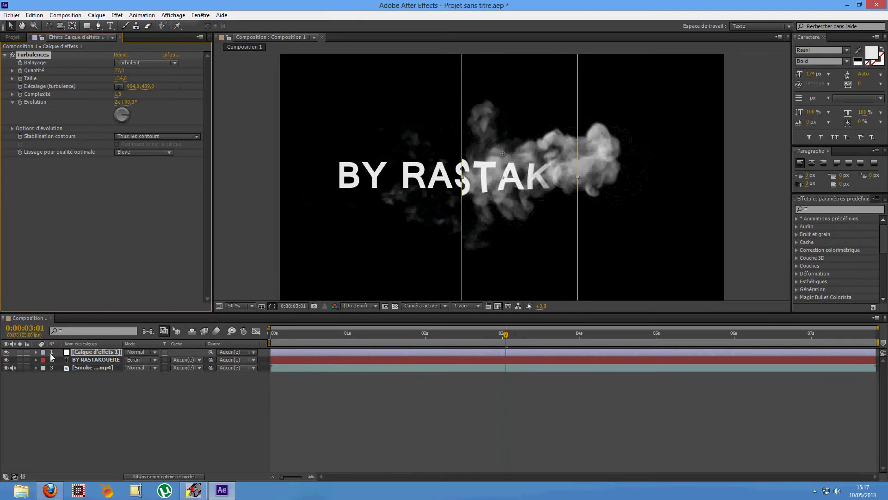
Step: Feather the adjustment layer's mask by 26 pixels and set the turbulence Evolution to 1x +341°, checking at 0:00:02:14
{"action": "left_click", "coordinate": [35, 352]}
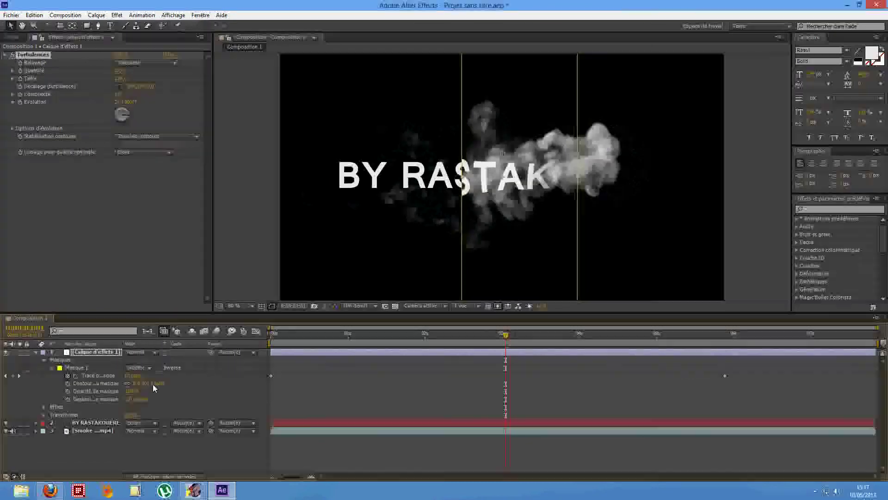
{"action": "left_click_drag", "start_coordinate": [147, 387], "coordinate": [164, 384]}
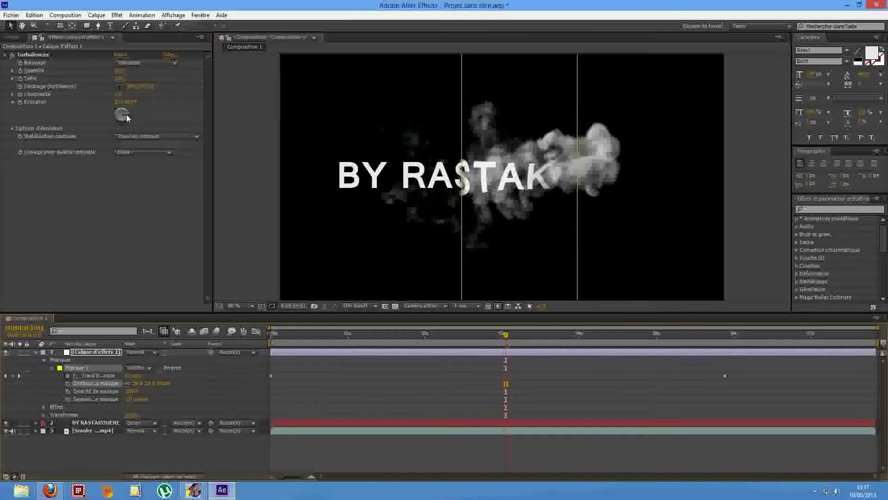
{"action": "left_click_drag", "start_coordinate": [126, 114], "coordinate": [119, 113]}
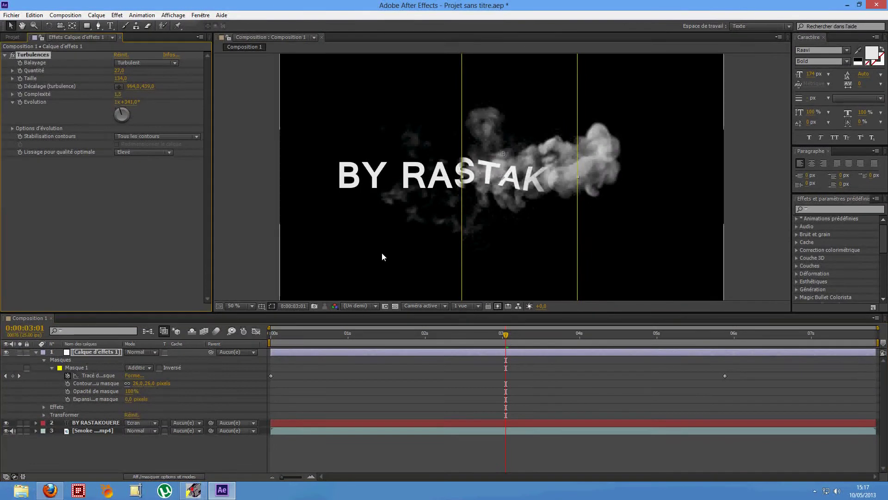
{"action": "left_click_drag", "start_coordinate": [506, 334], "coordinate": [467, 343]}
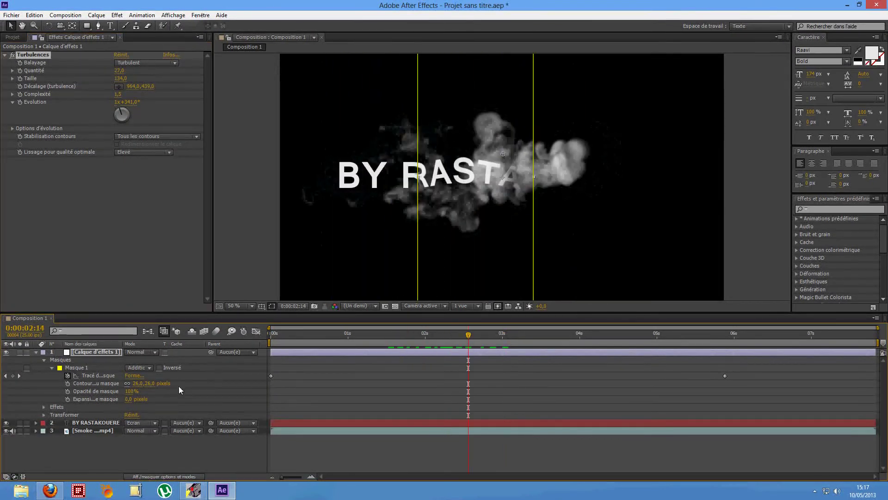
{"action": "left_click", "coordinate": [37, 353]}
Step: Try the Contraste blending mode on the adjustment layer, switch it to Lumière linéaire, and scrub to 0:00:03:02
{"action": "left_click", "coordinate": [157, 353]}
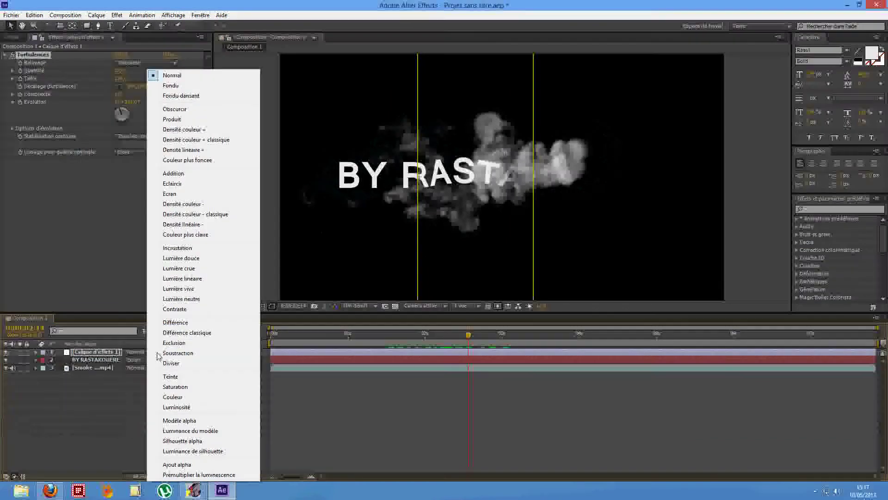
{"action": "left_click", "coordinate": [185, 309]}
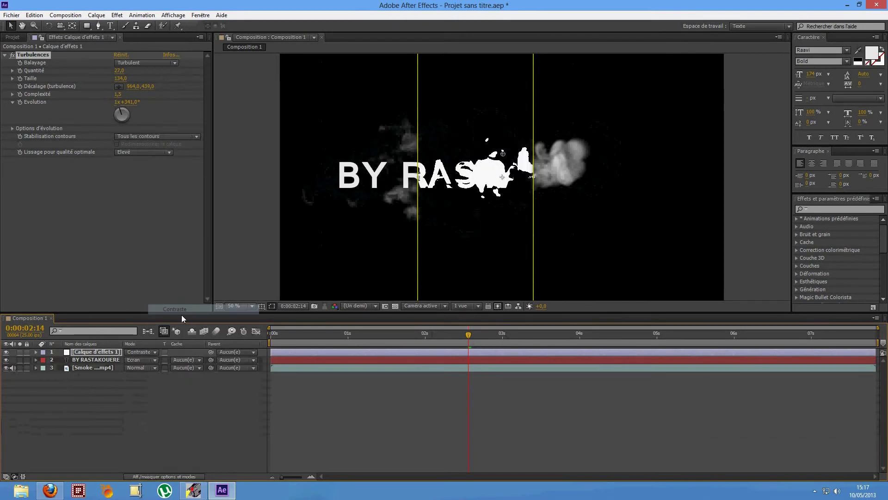
{"action": "left_click", "coordinate": [156, 356]}
{"action": "left_click", "coordinate": [178, 279]}
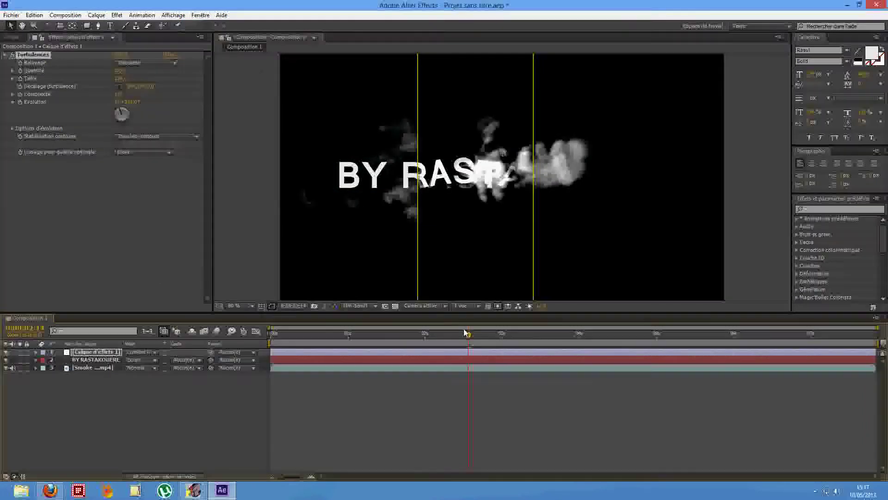
{"action": "left_click_drag", "start_coordinate": [468, 335], "coordinate": [508, 341]}
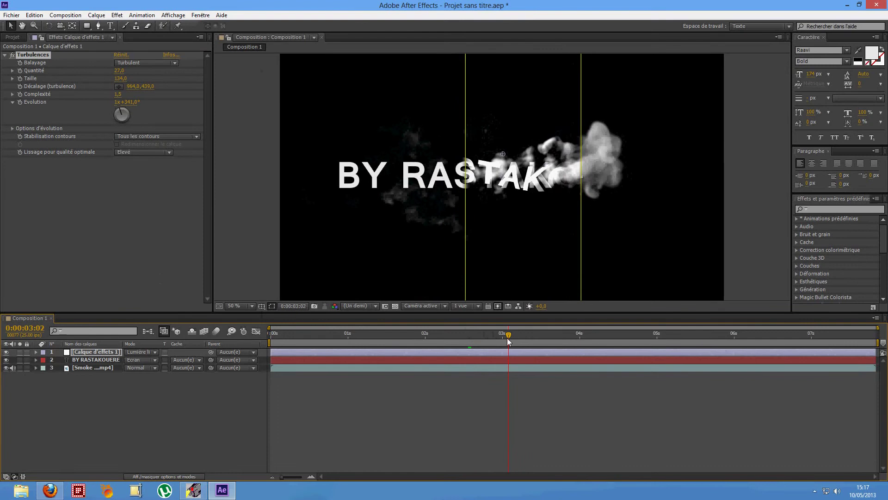
Step: Try the Addition, Densité couleur -, Densité couleur + and Ecran blending modes on the adjustment layer
{"action": "left_click", "coordinate": [156, 352]}
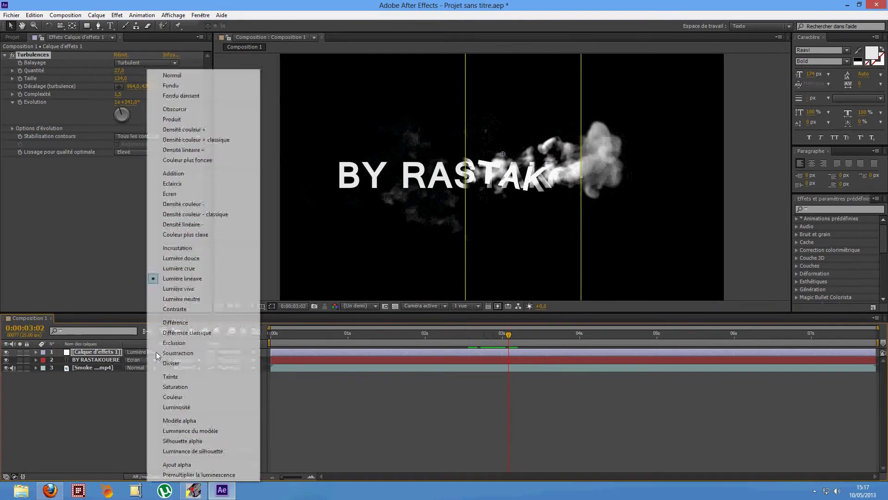
{"action": "left_click", "coordinate": [181, 173]}
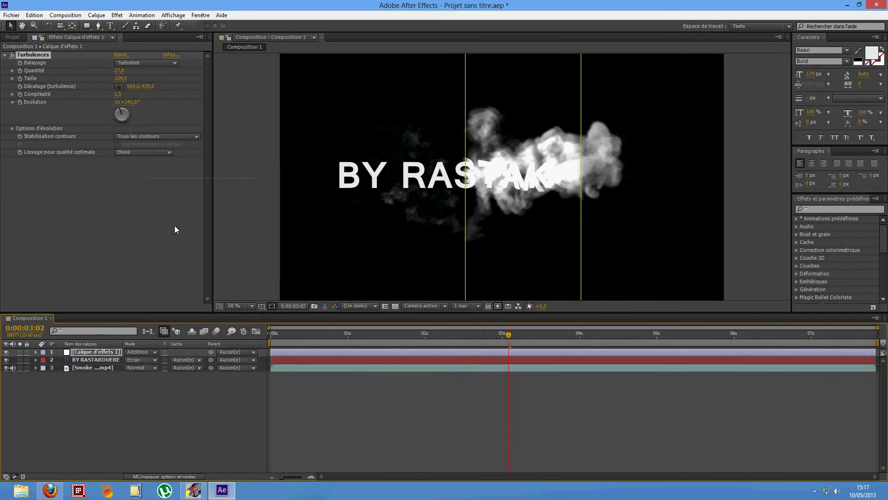
{"action": "left_click", "coordinate": [156, 352]}
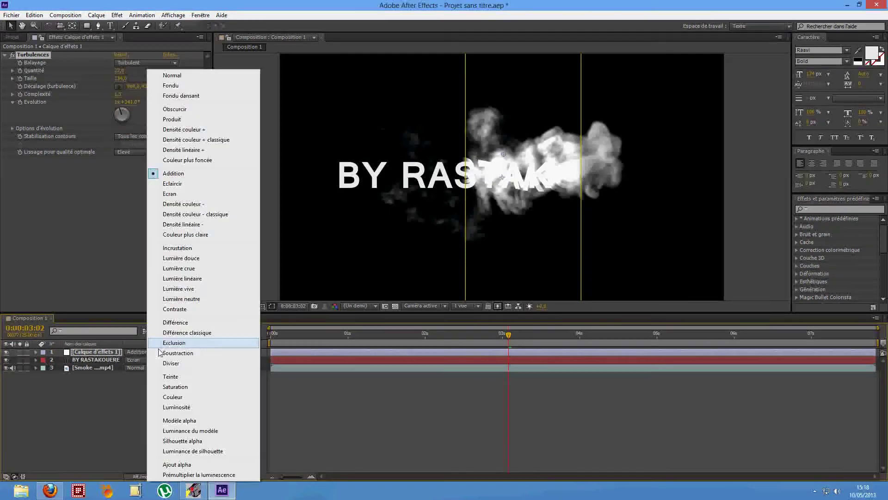
{"action": "left_click", "coordinate": [209, 204]}
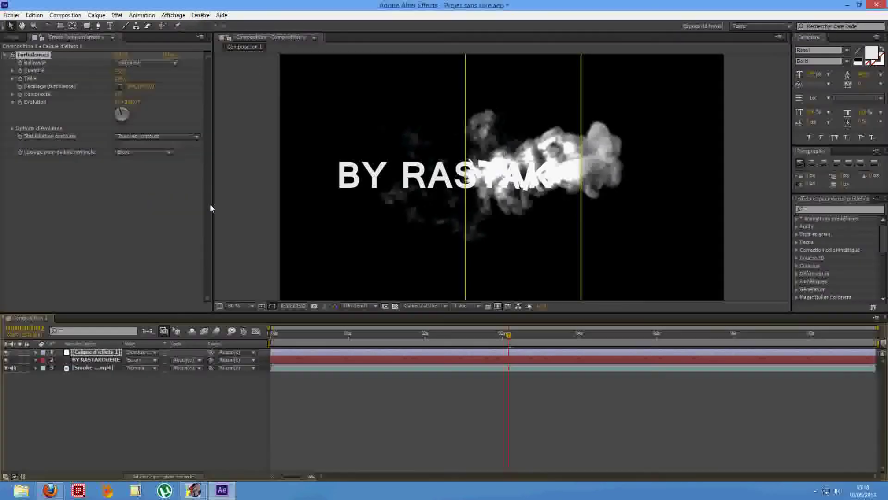
{"action": "left_click", "coordinate": [157, 352]}
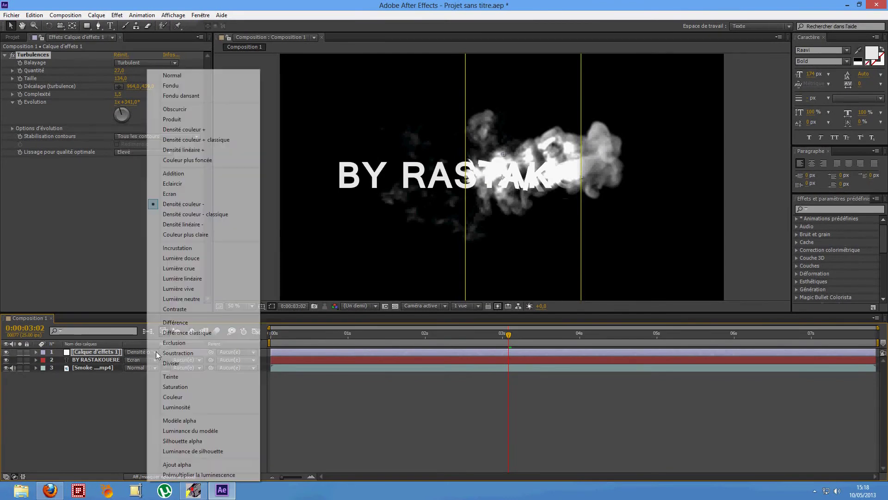
{"action": "left_click", "coordinate": [200, 130]}
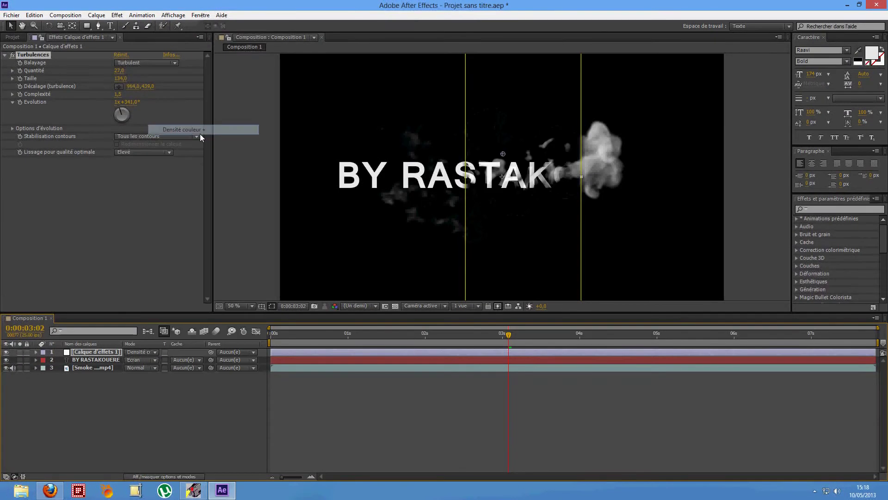
{"action": "left_click", "coordinate": [157, 353]}
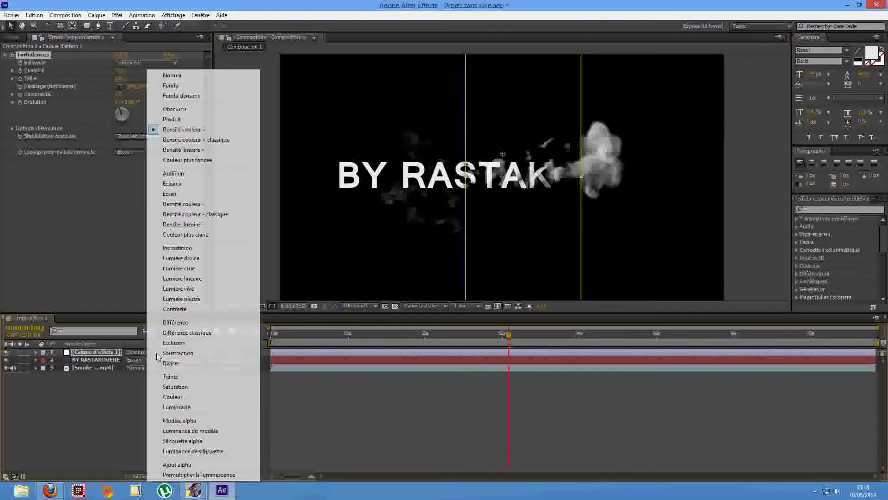
{"action": "left_click", "coordinate": [184, 194]}
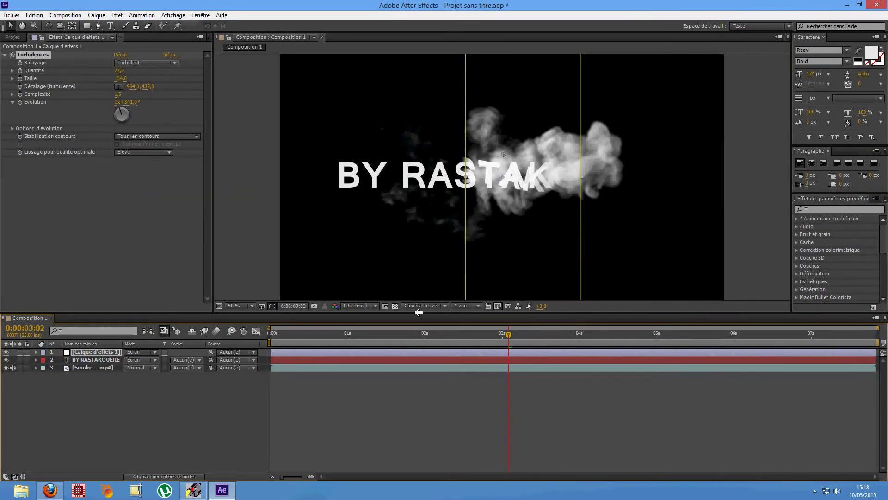
Step: Set the adjustment layer's blending mode to Normal
{"action": "left_click", "coordinate": [157, 353]}
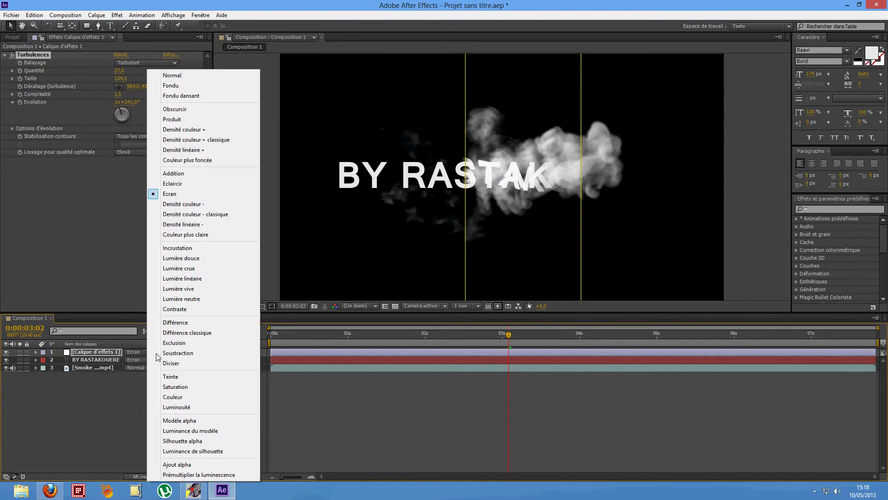
{"action": "left_click", "coordinate": [199, 75]}
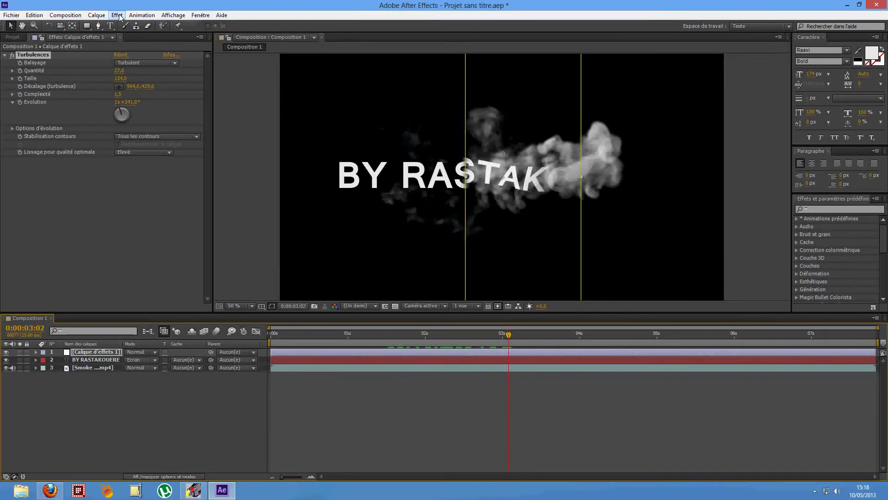
{"action": "left_click", "coordinate": [116, 360]}
Step: Apply the Flou encadré effect to the adjustment layer and set its blur radius (Rayon de flou) to 12
{"action": "left_click", "coordinate": [110, 351]}
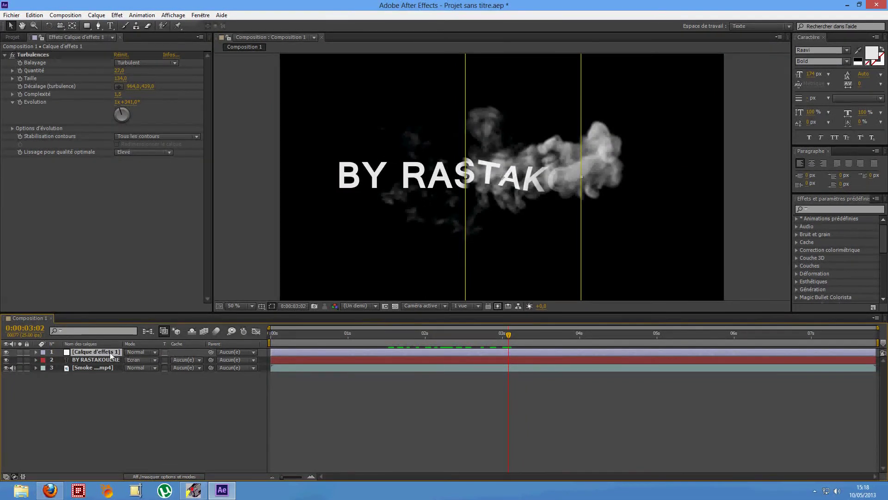
{"action": "left_click", "coordinate": [117, 15]}
{"action": "mouse_move", "coordinate": [199, 192]}
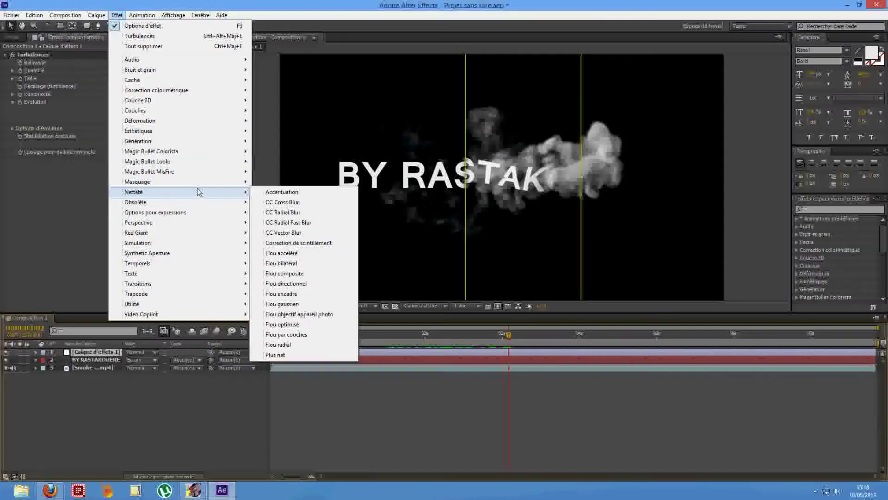
{"action": "left_click", "coordinate": [298, 295]}
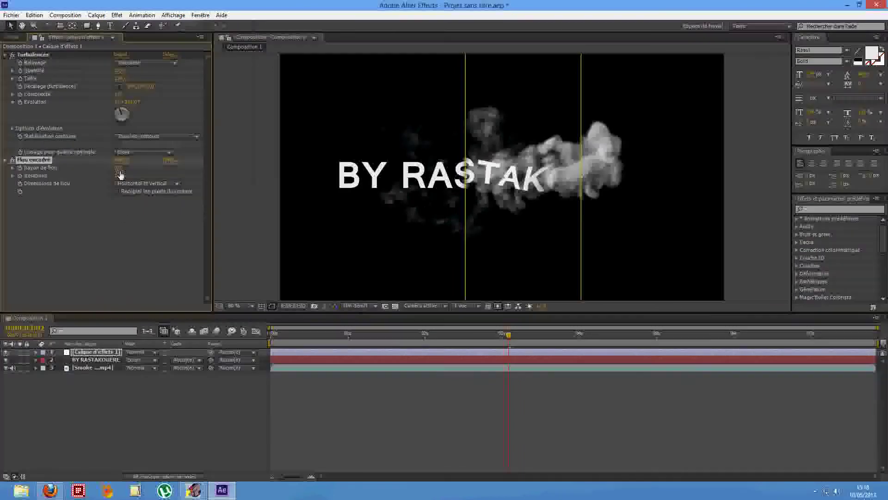
{"action": "mouse_move", "coordinate": [119, 167]}
{"action": "left_mouse_down"}
{"action": "mouse_move", "coordinate": [134, 170]}
{"action": "mouse_move", "coordinate": [127, 170]}
{"action": "left_mouse_up"}
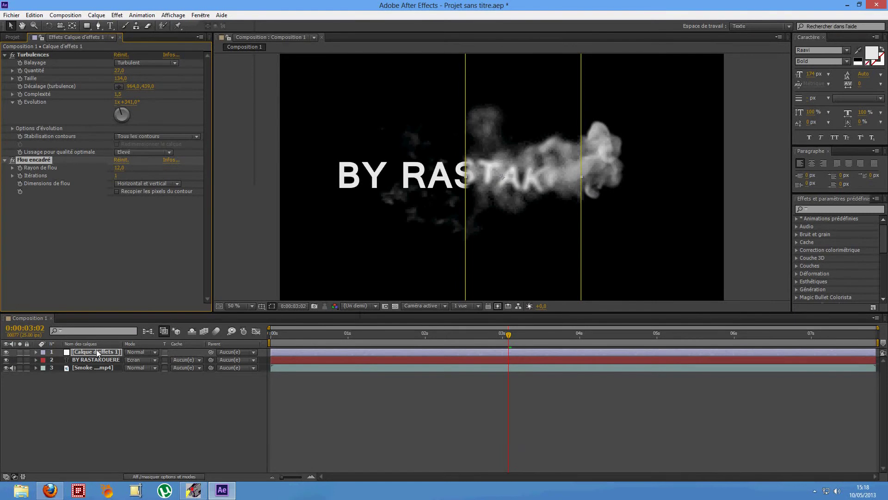
Step: Move the smoke video layer above the adjustment layer, set its blending mode to Ecran, and check at 0:00:02:12
{"action": "left_click", "coordinate": [93, 367]}
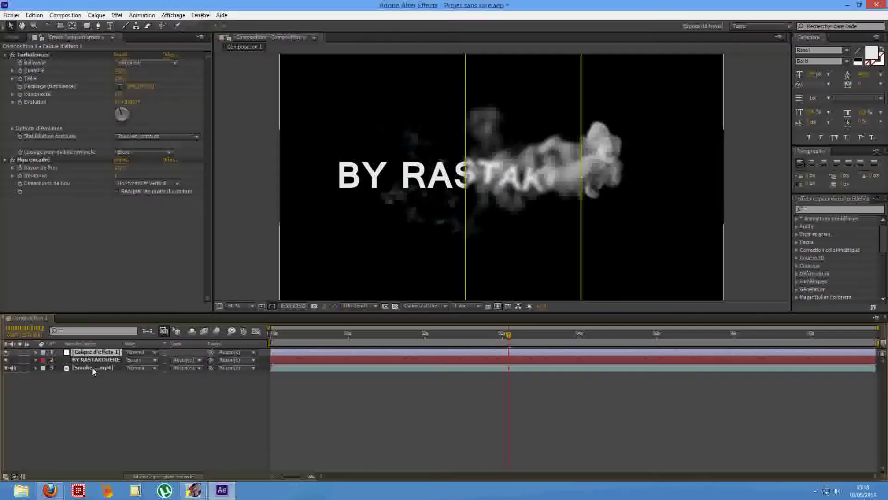
{"action": "left_click_drag", "start_coordinate": [95, 354], "coordinate": [95, 351]}
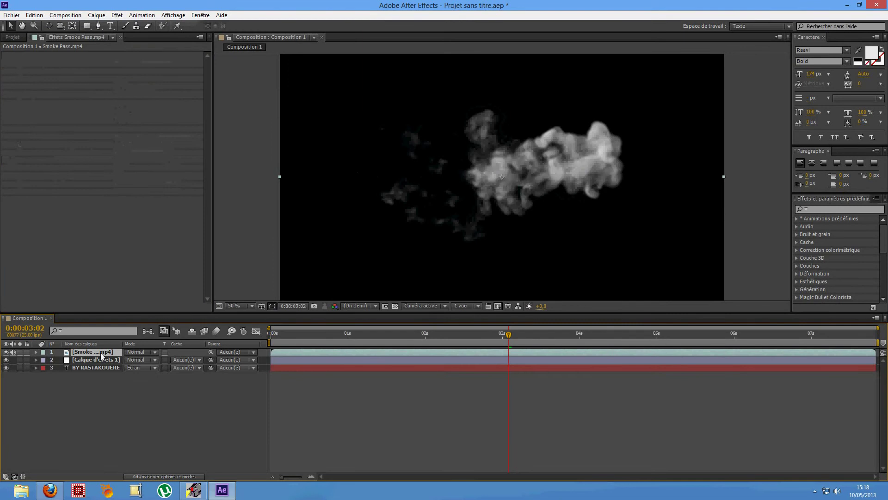
{"action": "left_click", "coordinate": [151, 354]}
{"action": "left_click", "coordinate": [184, 198]}
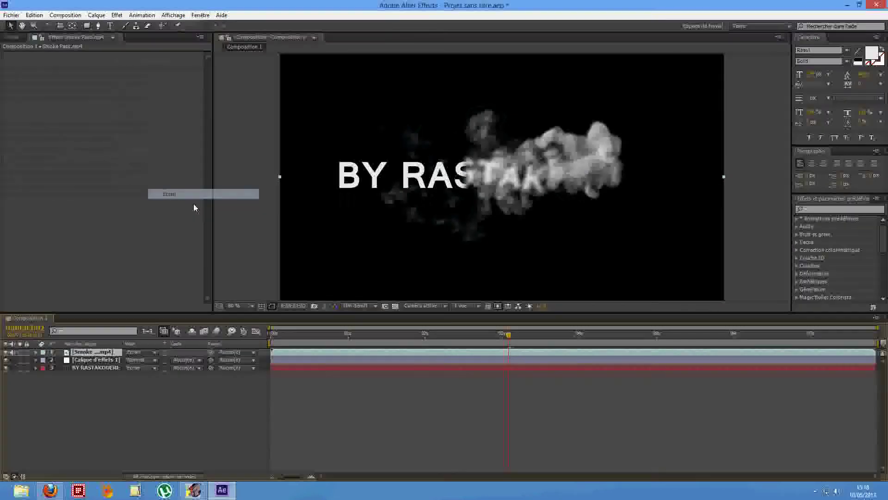
{"action": "left_click_drag", "start_coordinate": [496, 337], "coordinate": [463, 349]}
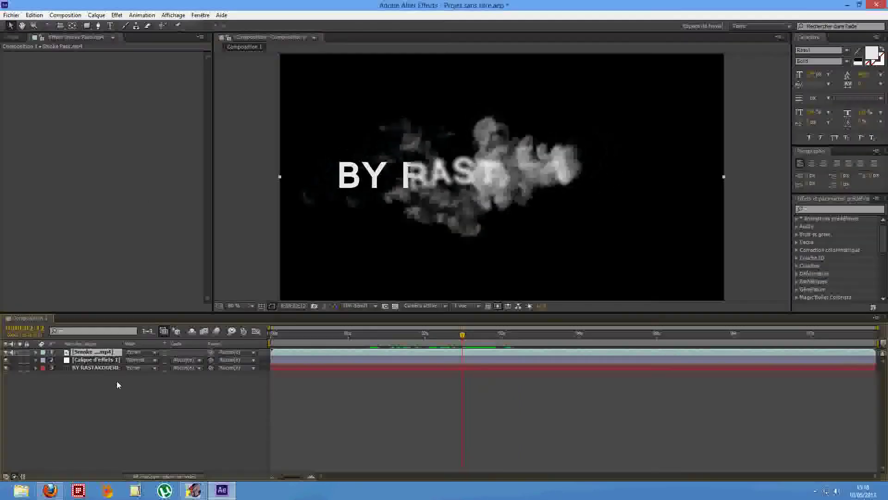
Step: Set the BY RASTAKOUERE text layer's blending mode to Normal and check the reveal at 0:00:03:19
{"action": "left_click", "coordinate": [93, 360]}
{"action": "left_click", "coordinate": [95, 366]}
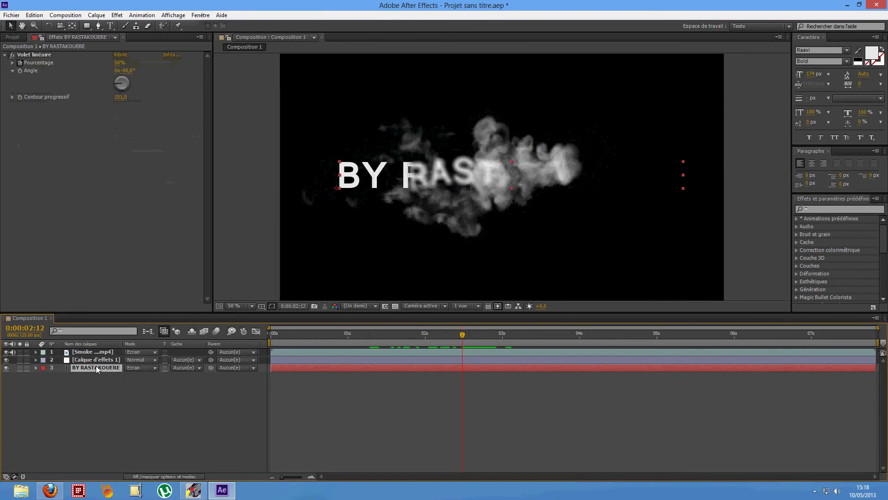
{"action": "left_click", "coordinate": [95, 360]}
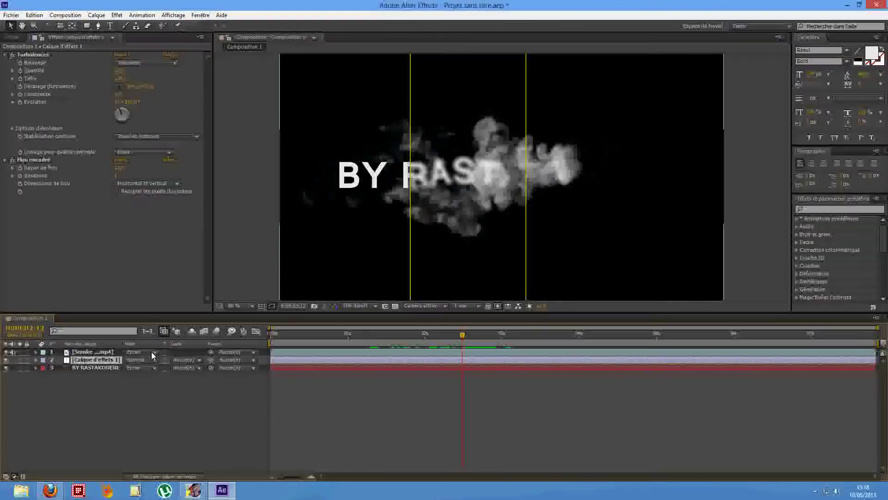
{"action": "left_click", "coordinate": [154, 367]}
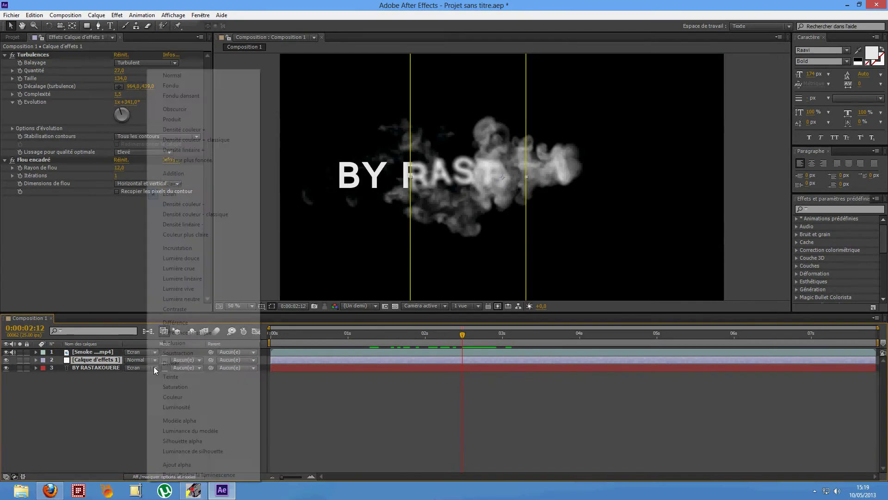
{"action": "left_click", "coordinate": [174, 75]}
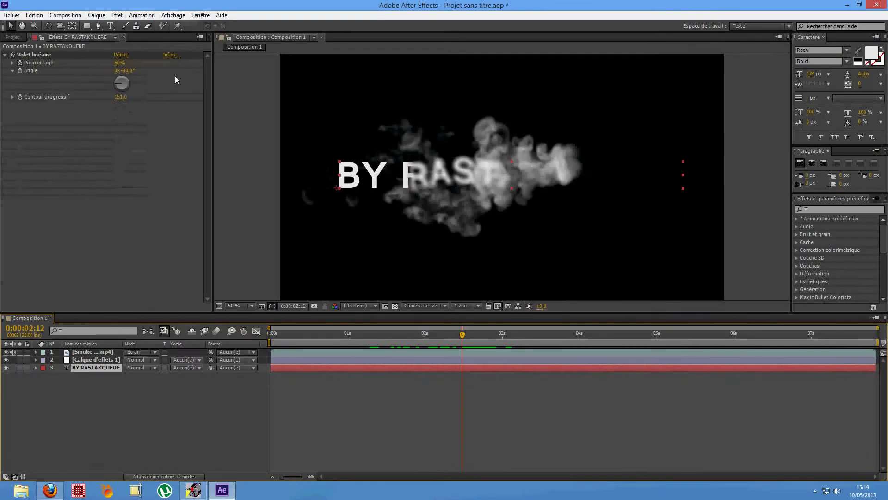
{"action": "left_click", "coordinate": [353, 394]}
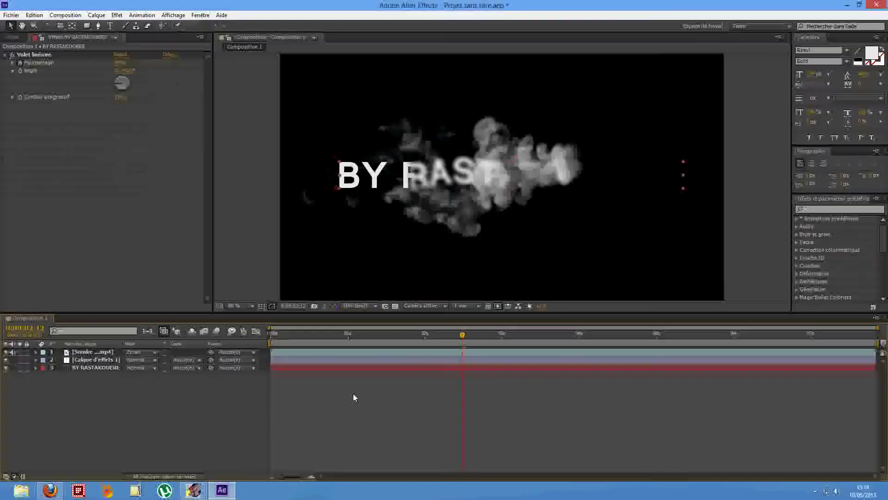
{"action": "left_click_drag", "start_coordinate": [462, 336], "coordinate": [563, 335]}
Step: On the adjustment layer's Flou encadré effect, enable Recopier les pixels du contour and set the blur radius to 8
{"action": "left_click", "coordinate": [86, 369]}
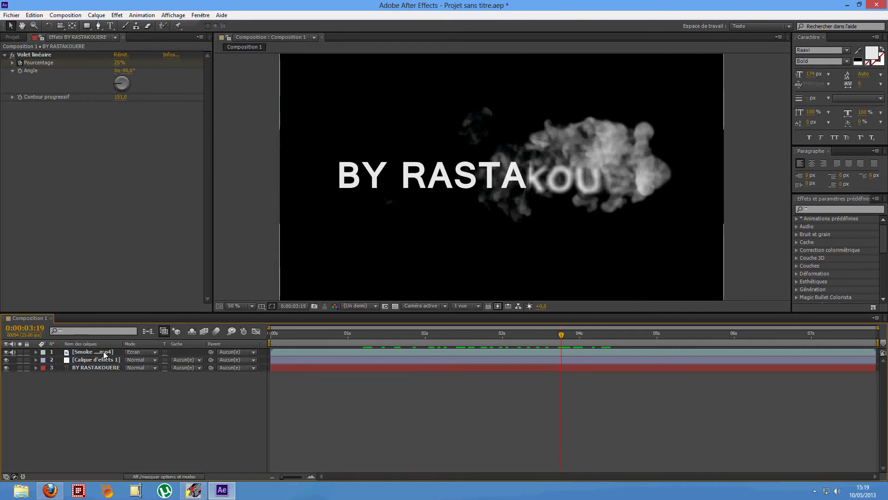
{"action": "left_click", "coordinate": [104, 357]}
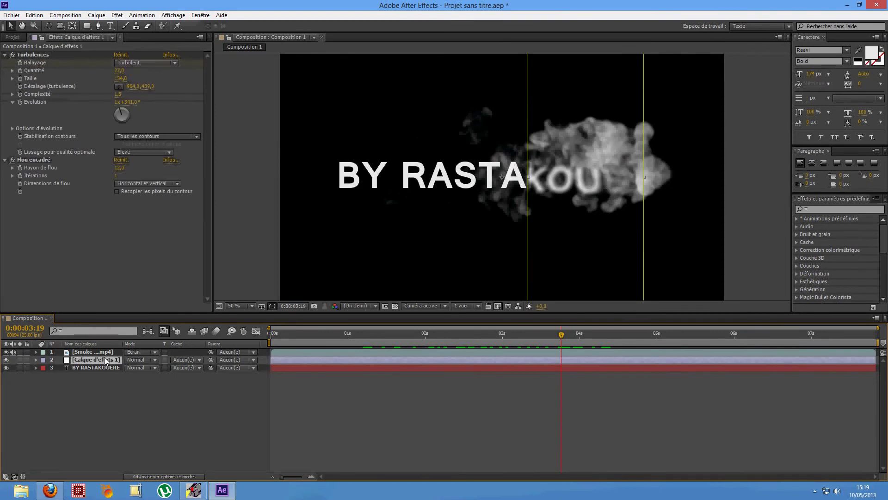
{"action": "left_click", "coordinate": [178, 184]}
{"action": "left_click", "coordinate": [137, 225]}
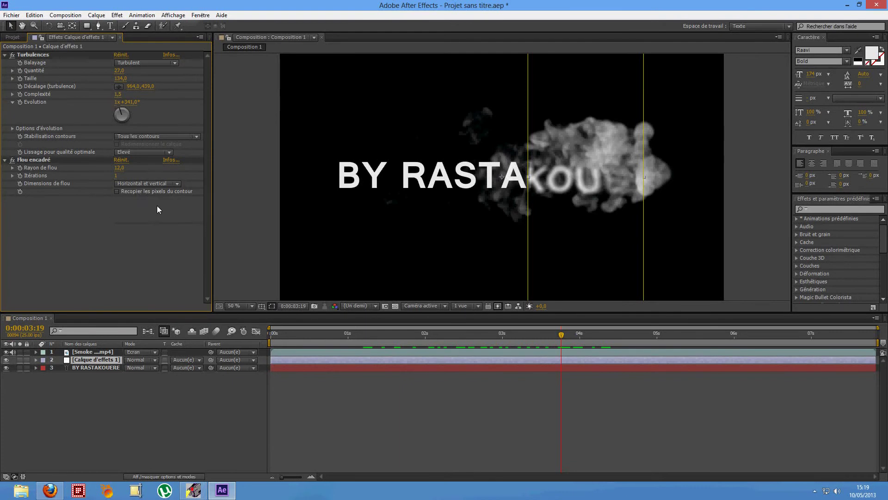
{"action": "left_click", "coordinate": [118, 191]}
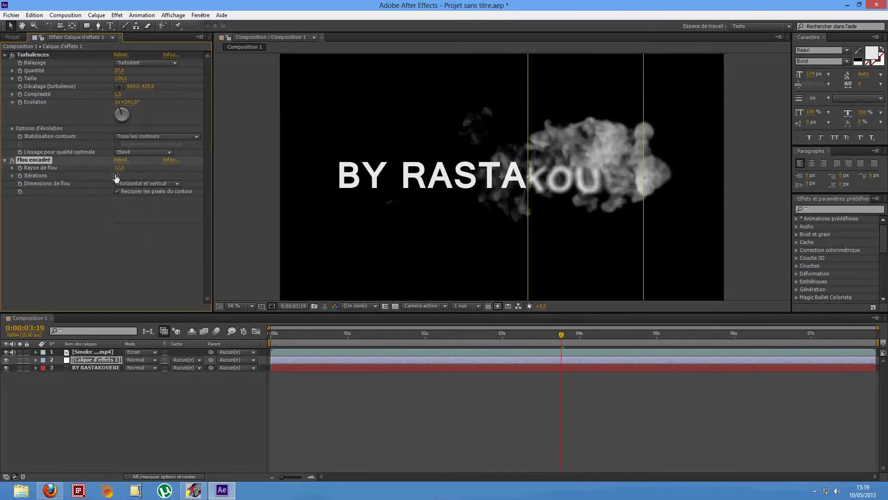
{"action": "mouse_move", "coordinate": [118, 168]}
{"action": "left_mouse_down"}
{"action": "mouse_move", "coordinate": [132, 167]}
{"action": "mouse_move", "coordinate": [117, 169]}
{"action": "left_mouse_up"}
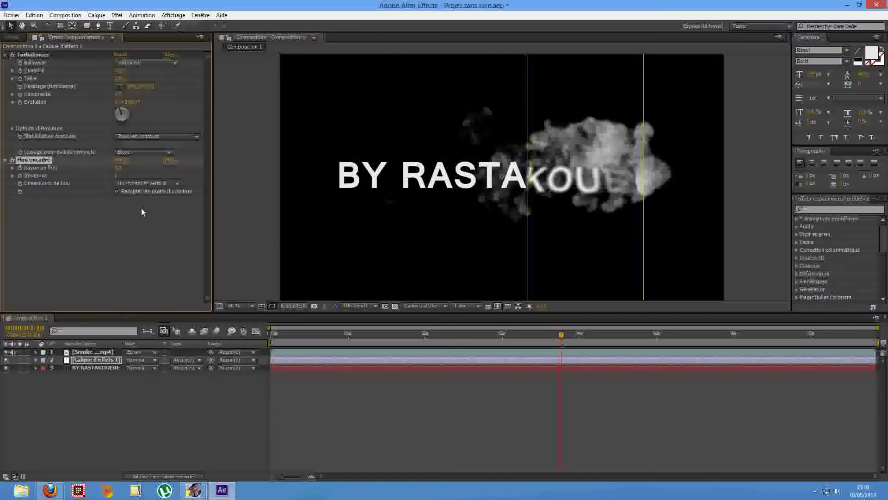
{"action": "left_click", "coordinate": [116, 191]}
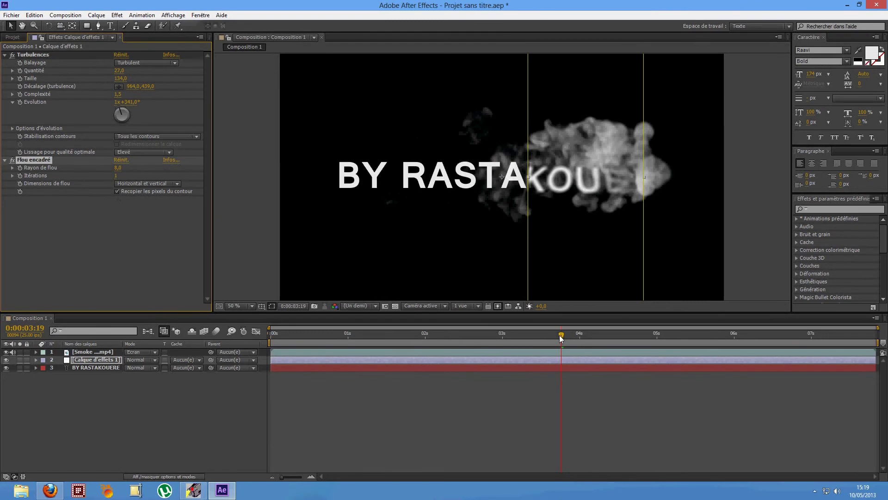
Step: At 0:00:01:11, set the Flou encadré radius to 14, then try more iterations and return them to 1
{"action": "left_click_drag", "start_coordinate": [559, 335], "coordinate": [381, 375]}
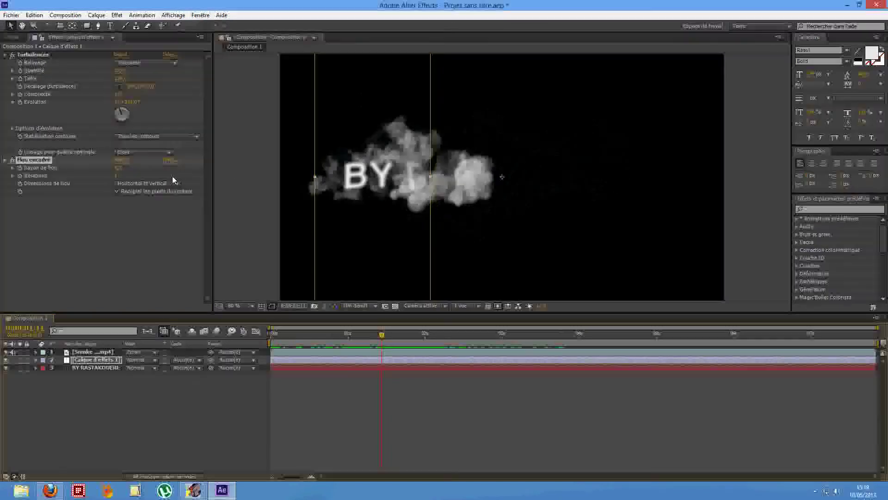
{"action": "left_click_drag", "start_coordinate": [118, 168], "coordinate": [125, 169]}
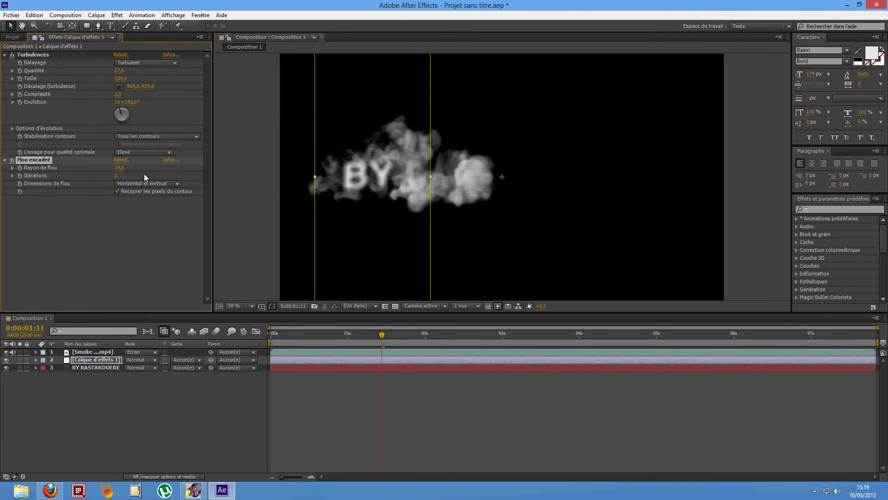
{"action": "left_click_drag", "start_coordinate": [121, 177], "coordinate": [122, 182]}
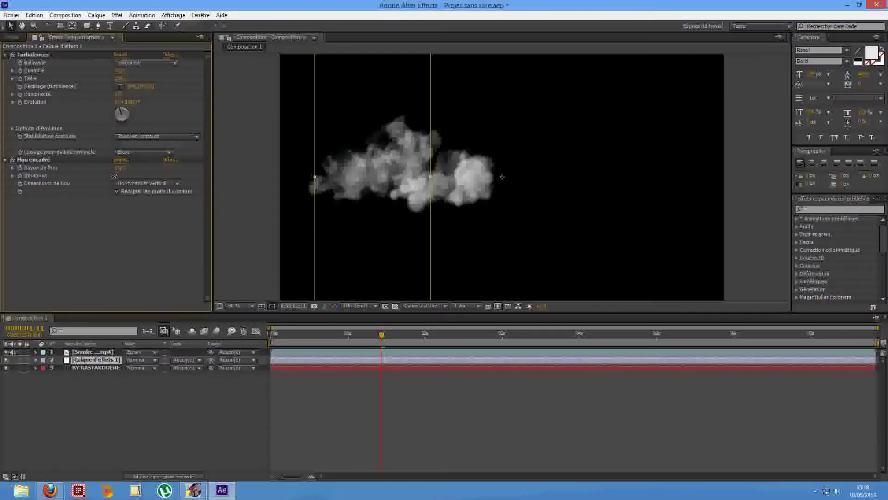
{"action": "left_click_drag", "start_coordinate": [115, 176], "coordinate": [108, 176]}
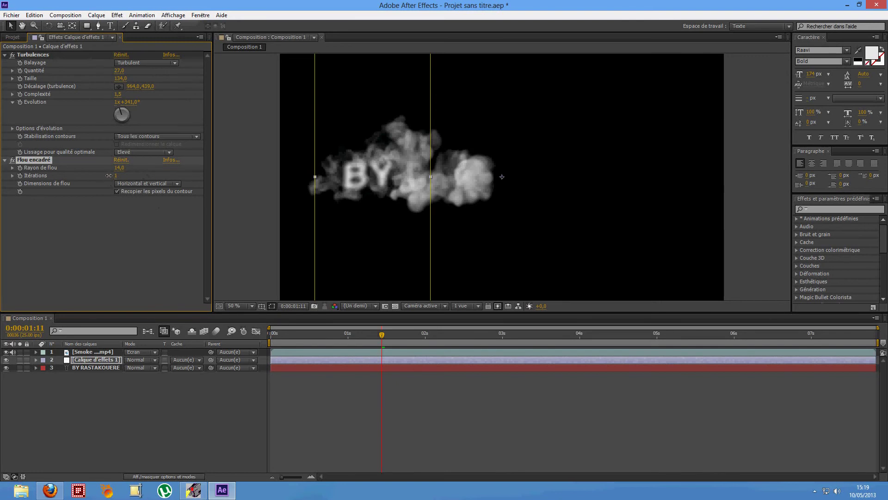
{"action": "left_click", "coordinate": [146, 224]}
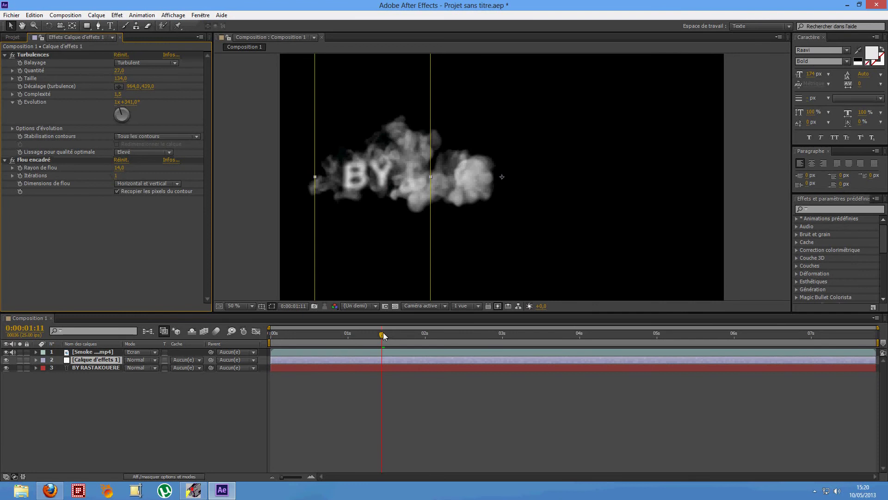
Step: Check the reveal up to 0:00:03:04 and create a new adjustment layer above the smoke video
{"action": "left_click_drag", "start_coordinate": [383, 332], "coordinate": [727, 350]}
{"action": "left_click_drag", "start_coordinate": [617, 358], "coordinate": [515, 384]}
{"action": "right_click", "coordinate": [190, 418]}
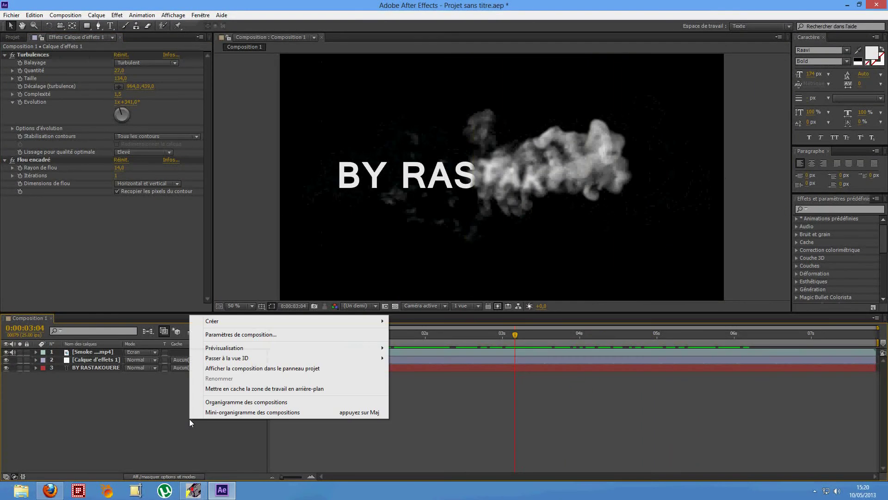
{"action": "mouse_move", "coordinate": [277, 322]}
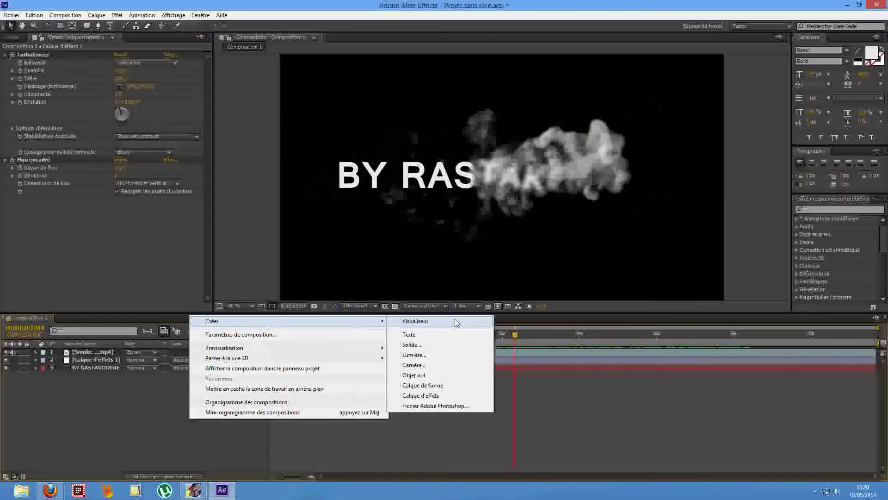
{"action": "left_click", "coordinate": [445, 396]}
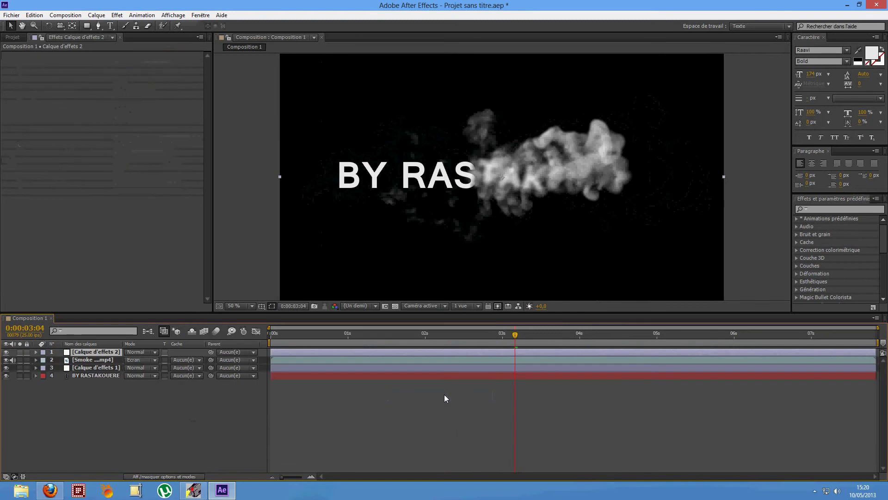
Step: Apply the Magic Bullet Looks effect to the new adjustment layer and open its look editor
{"action": "left_click", "coordinate": [116, 15]}
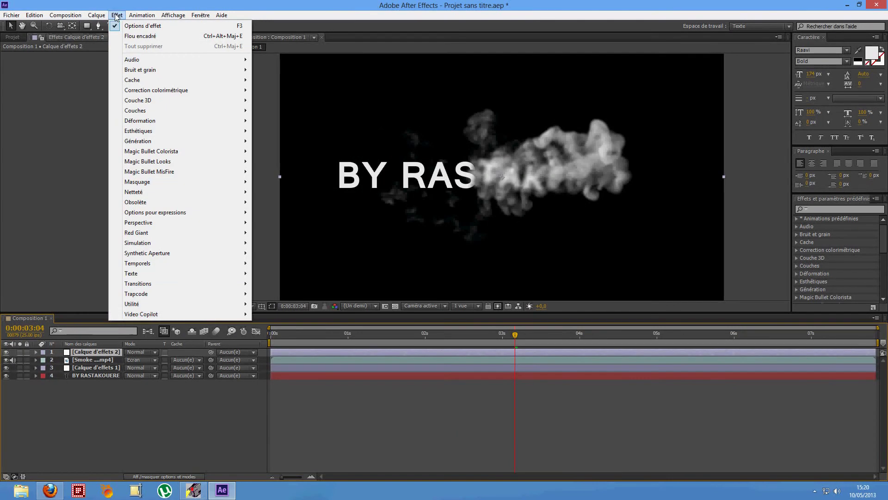
{"action": "mouse_move", "coordinate": [185, 315]}
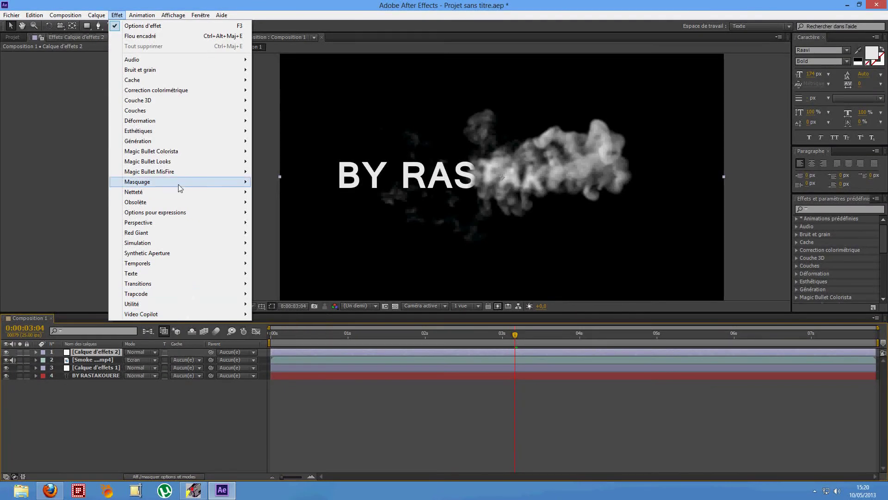
{"action": "mouse_move", "coordinate": [191, 164]}
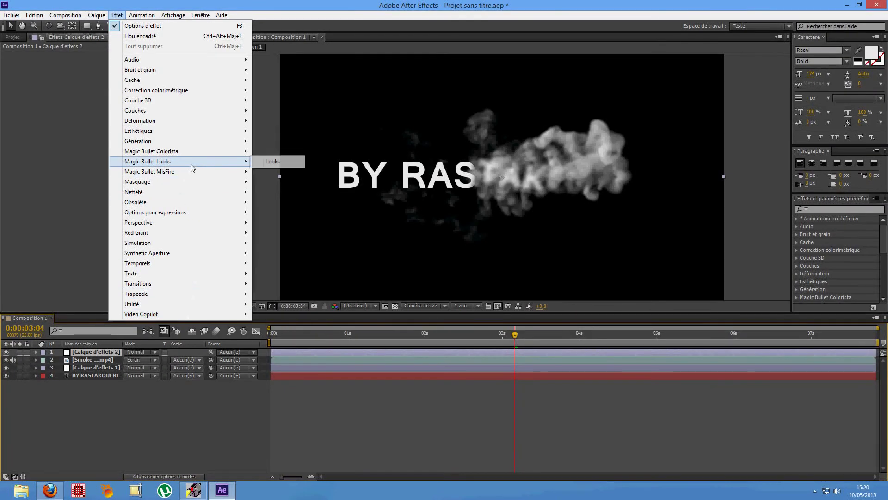
{"action": "left_click", "coordinate": [273, 161]}
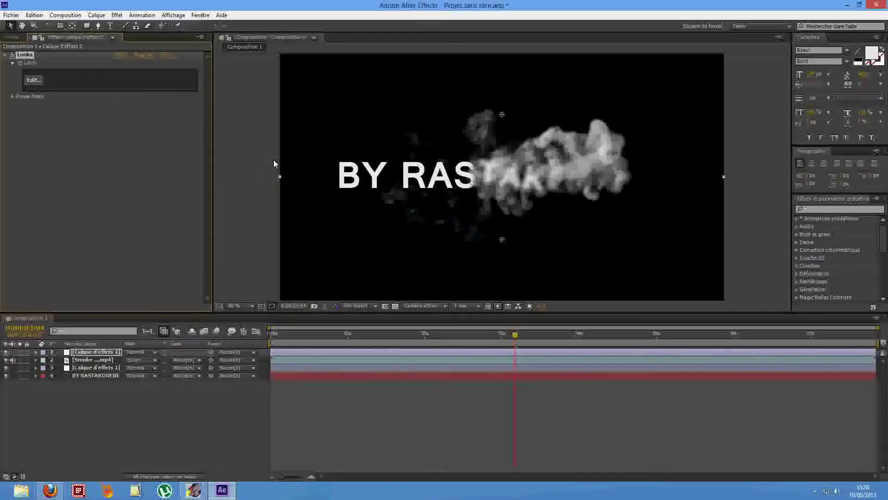
{"action": "left_click", "coordinate": [33, 80]}
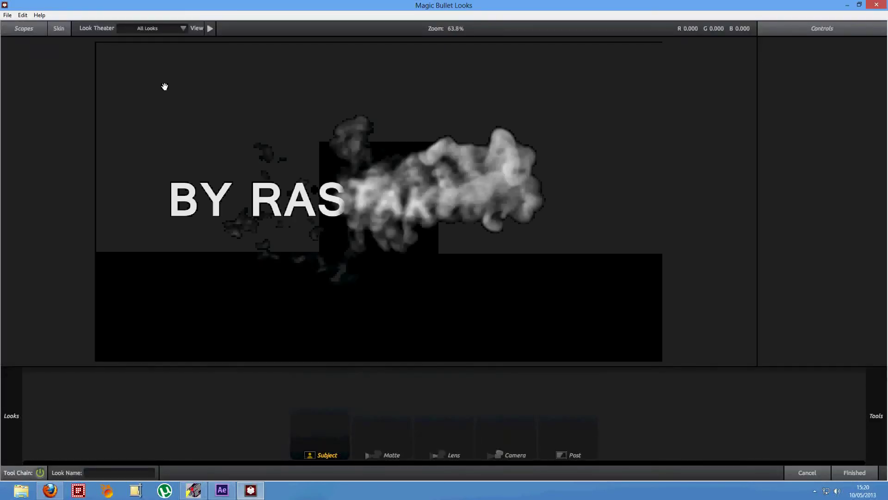
Step: Try the Warm and Warm Haze looks and browse the other look presets, from Monochromatic to Classic Stock Emulation
{"action": "mouse_move", "coordinate": [16, 45]}
{"action": "left_click", "coordinate": [95, 80]}
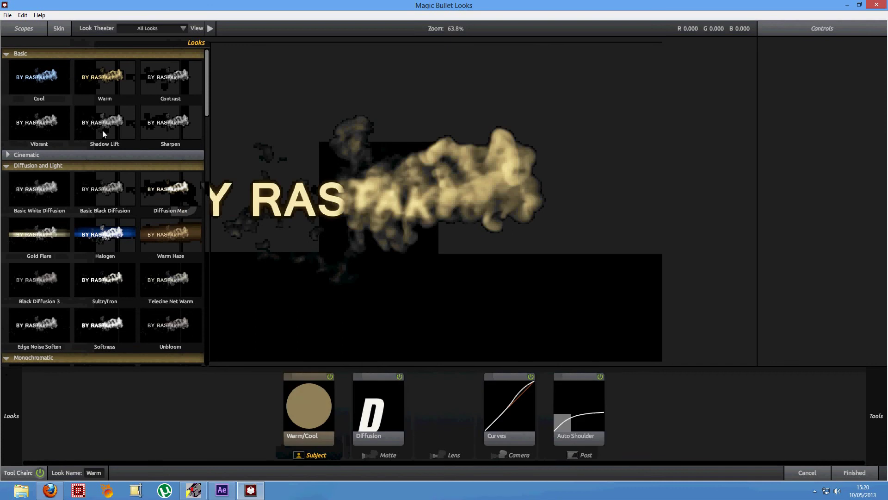
{"action": "left_click", "coordinate": [151, 237]}
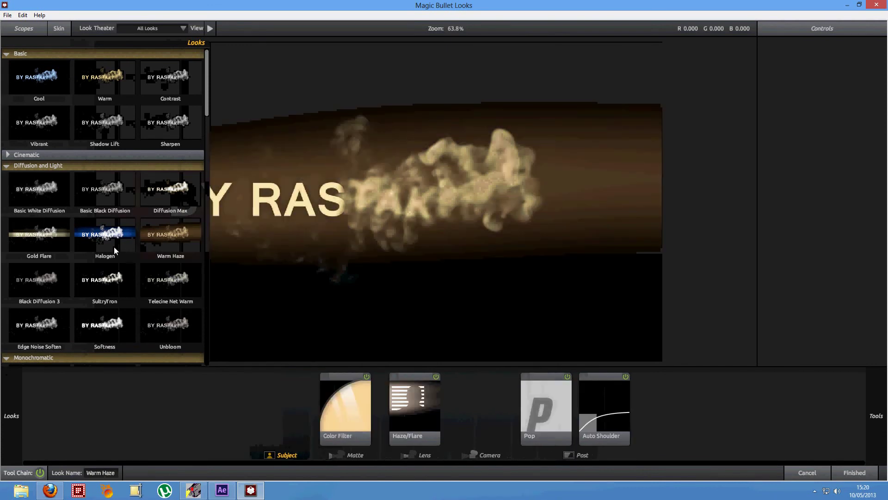
{"action": "scroll", "coordinate": [114, 247], "scroll_direction": "down", "scroll_amount": 4}
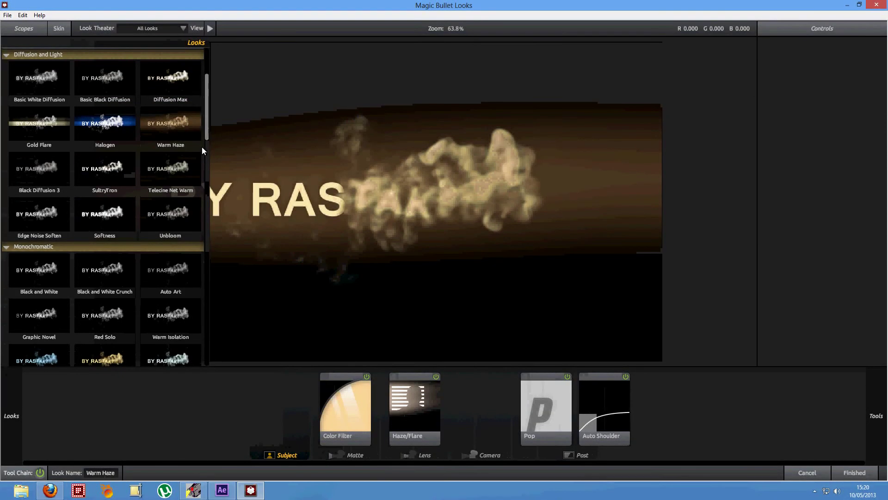
{"action": "scroll", "coordinate": [202, 147], "scroll_direction": "down", "scroll_amount": 20}
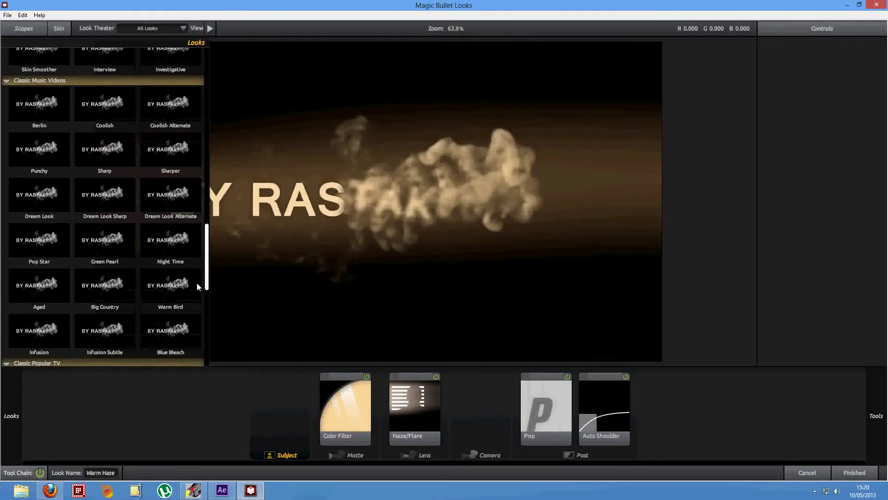
{"action": "scroll", "coordinate": [197, 286], "scroll_direction": "down", "scroll_amount": 9}
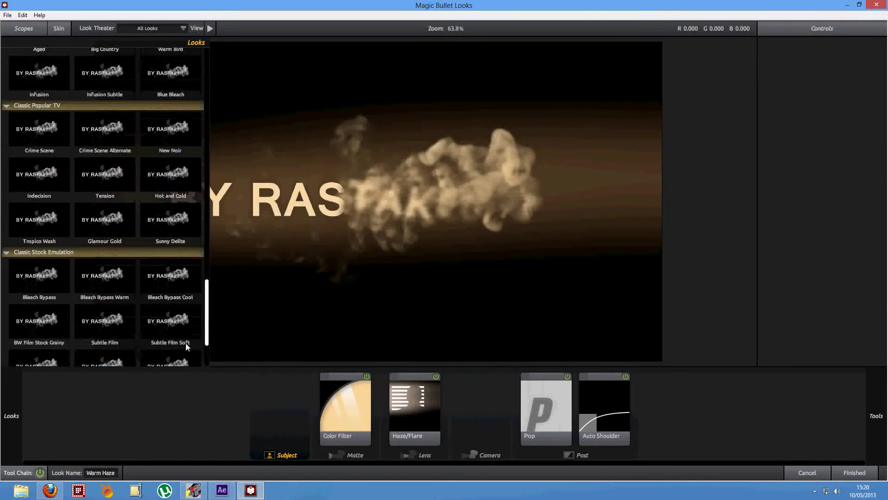
{"action": "scroll", "coordinate": [185, 351], "scroll_direction": "down", "scroll_amount": 3}
{"action": "scroll", "coordinate": [190, 268], "scroll_direction": "up", "scroll_amount": 20}
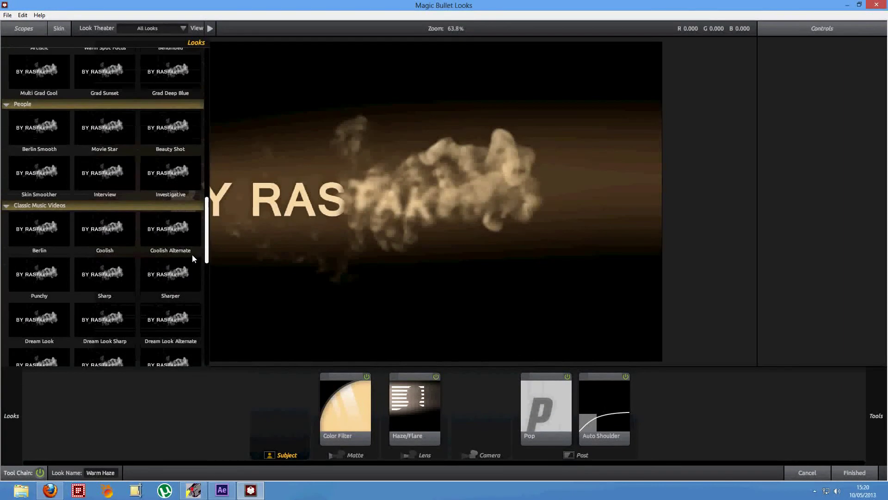
{"action": "scroll", "coordinate": [198, 212], "scroll_direction": "up", "scroll_amount": 7}
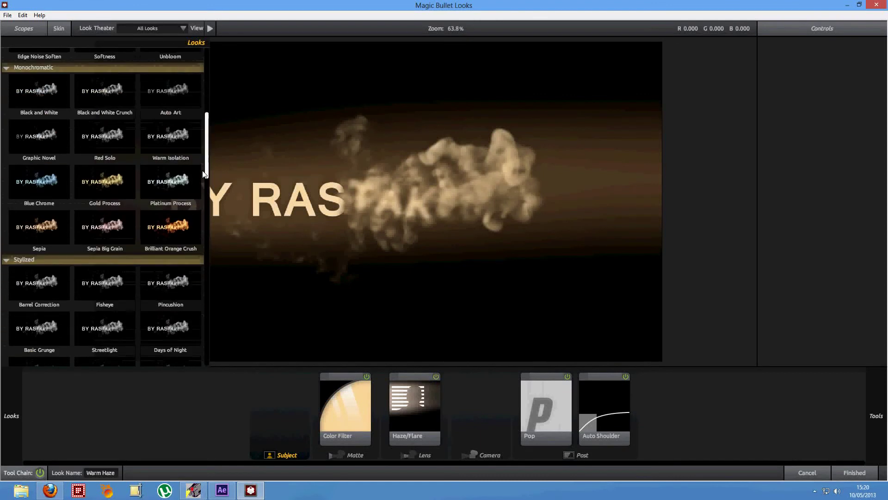
Step: Apply the Brilliant Orange Crush look from the Monochromatic presets, return to the composition and check the frame at 0:00:02:20
{"action": "left_click", "coordinate": [110, 184]}
{"action": "left_click", "coordinate": [154, 225]}
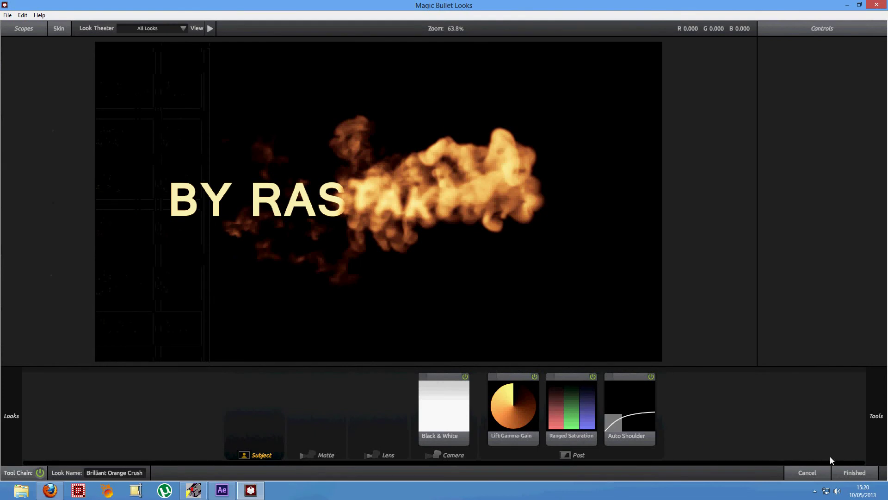
{"action": "left_click", "coordinate": [849, 474]}
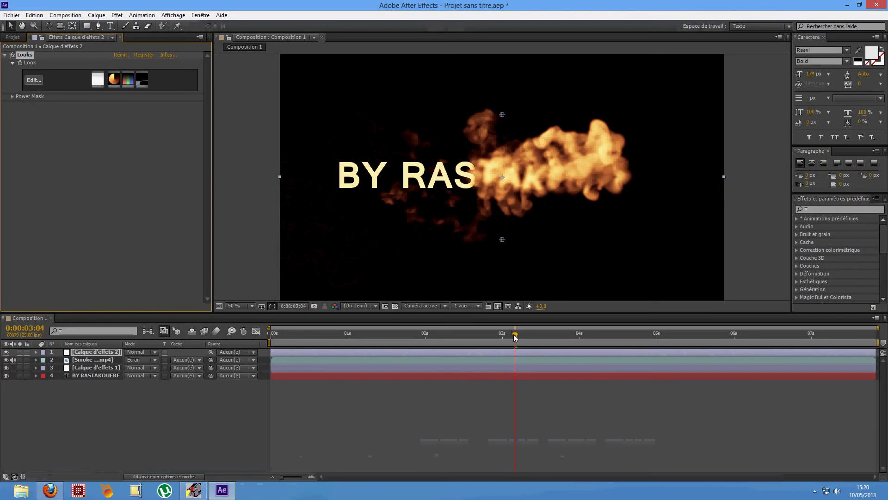
{"action": "mouse_move", "coordinate": [515, 337]}
{"action": "left_mouse_down"}
{"action": "mouse_move", "coordinate": [245, 352]}
{"action": "mouse_move", "coordinate": [501, 347]}
{"action": "mouse_move", "coordinate": [486, 351]}
{"action": "left_mouse_up"}
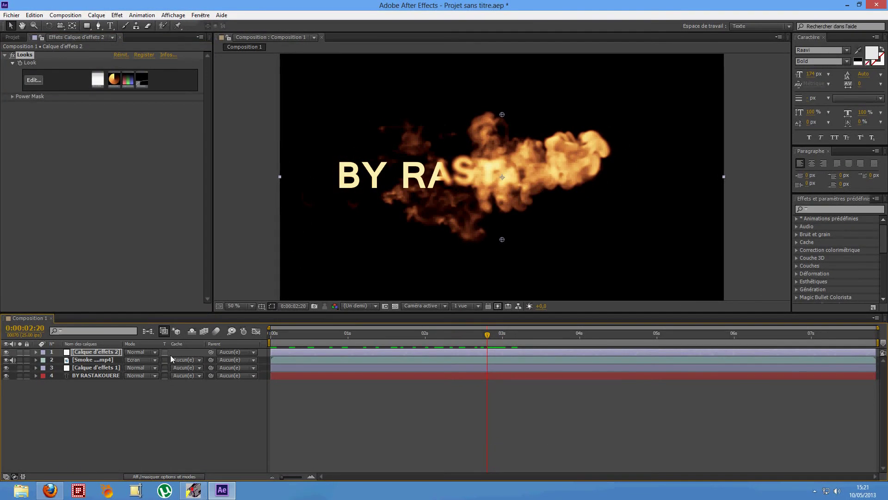
Step: On Calque d'effets 1, lower the Flou encadré blur radius to 9
{"action": "left_click", "coordinate": [96, 366]}
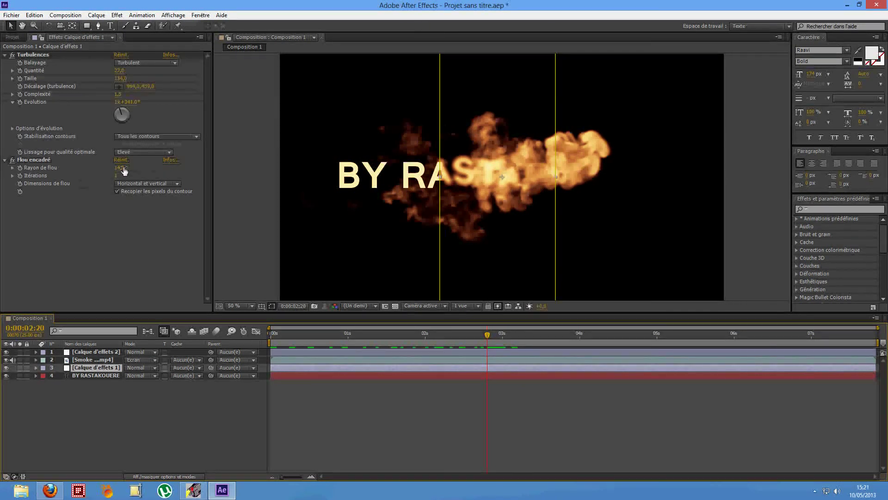
{"action": "left_click_drag", "start_coordinate": [119, 168], "coordinate": [123, 177]}
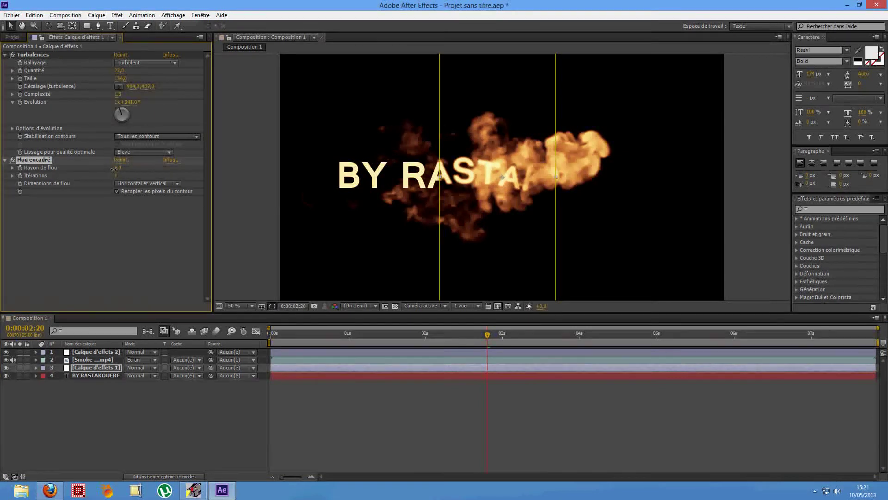
{"action": "left_click_drag", "start_coordinate": [117, 170], "coordinate": [117, 172]}
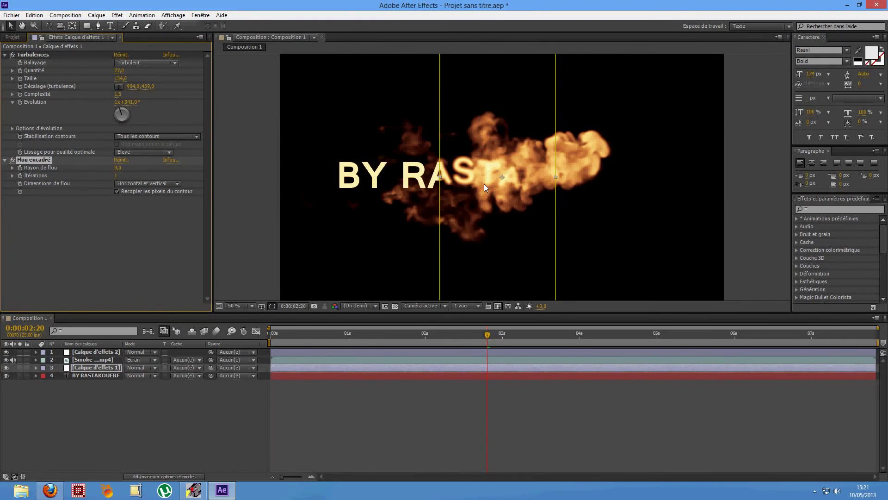
Step: Set the feather of Masque 1 on Calque d'effets 1 to 112 pixels and collapse the layer's properties
{"action": "left_click", "coordinate": [36, 368]}
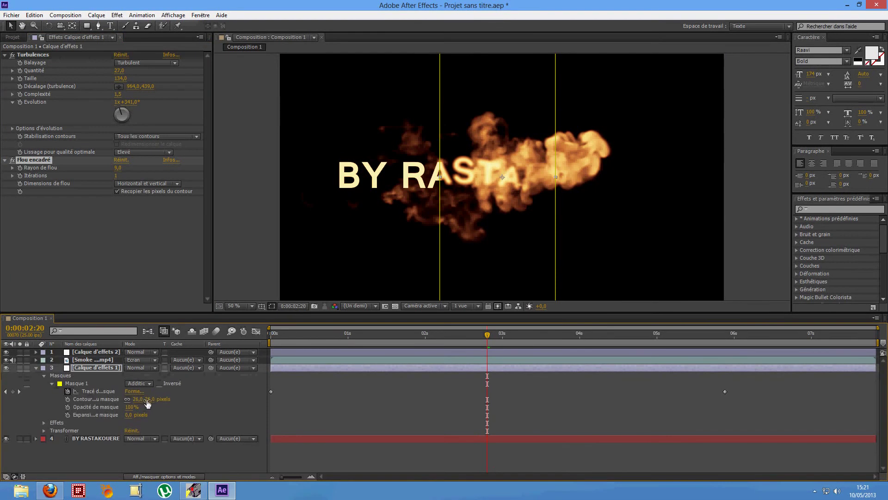
{"action": "mouse_move", "coordinate": [161, 402]}
{"action": "left_mouse_down"}
{"action": "mouse_move", "coordinate": [208, 403]}
{"action": "mouse_move", "coordinate": [167, 409]}
{"action": "left_mouse_up"}
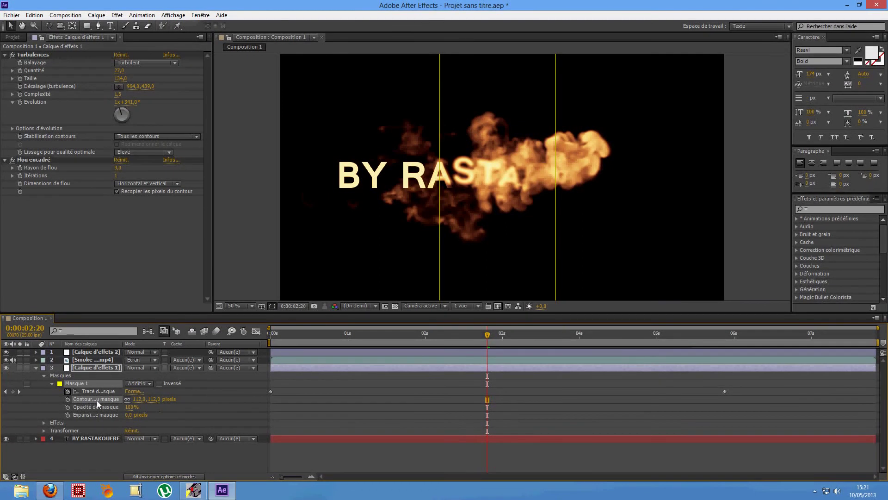
{"action": "left_click", "coordinate": [44, 376]}
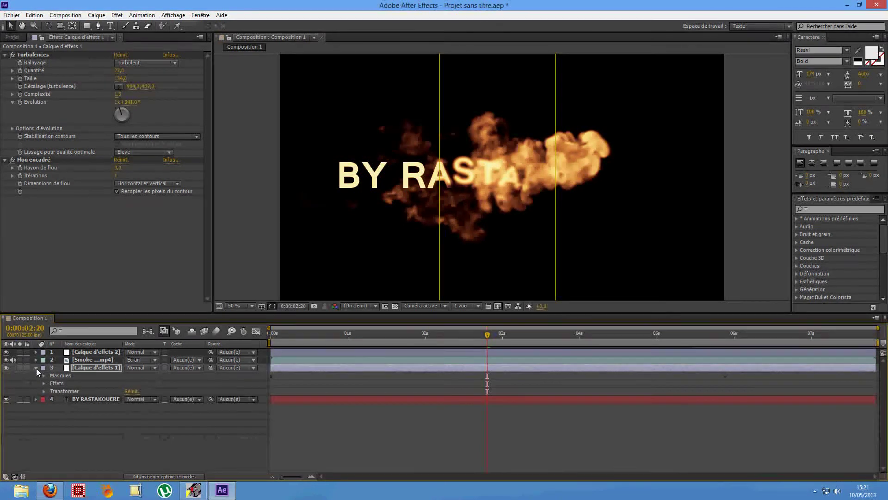
{"action": "left_click", "coordinate": [36, 369]}
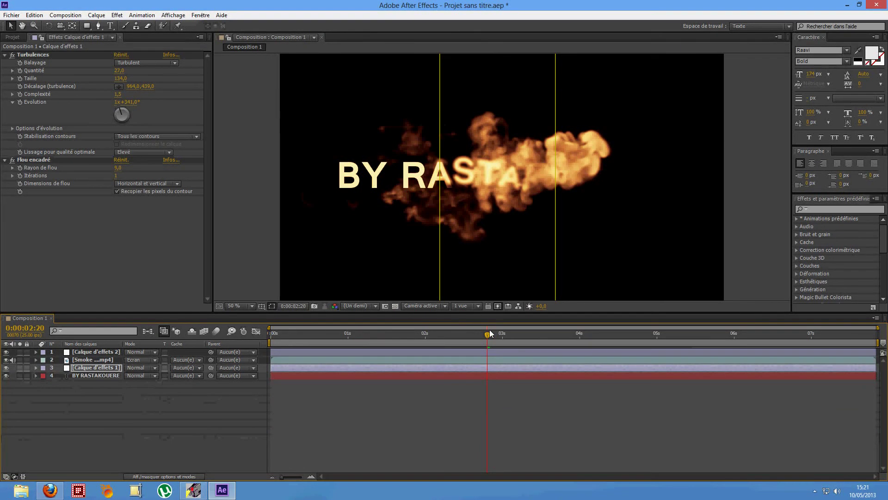
Step: Preview the animation from the start, switch to the Animation workspace, and play a RAM preview of the composition
{"action": "left_click_drag", "start_coordinate": [489, 333], "coordinate": [230, 356]}
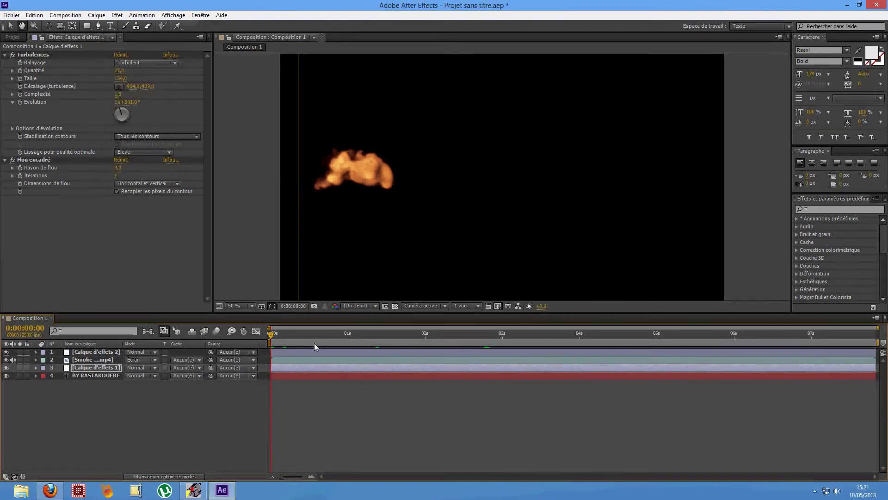
{"action": "key", "text": "KP_0"}
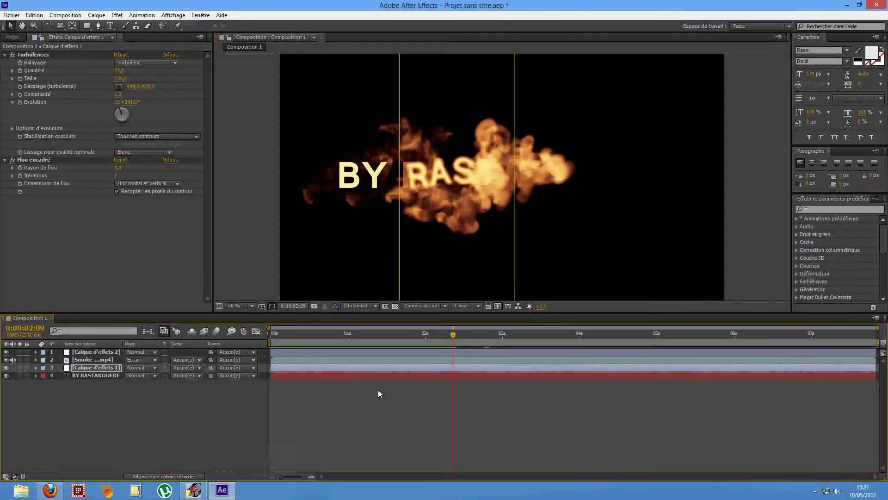
{"action": "left_click", "coordinate": [209, 18]}
{"action": "mouse_move", "coordinate": [314, 28]}
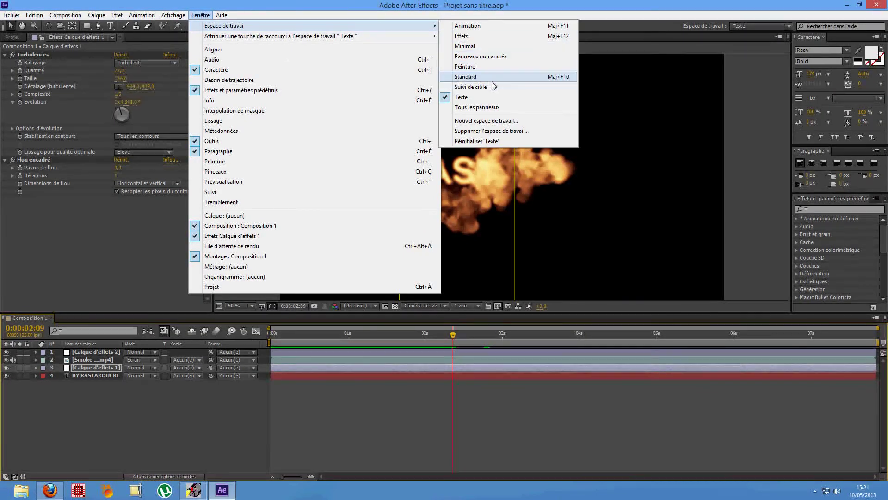
{"action": "left_click", "coordinate": [486, 28]}
{"action": "left_click", "coordinate": [882, 113]}
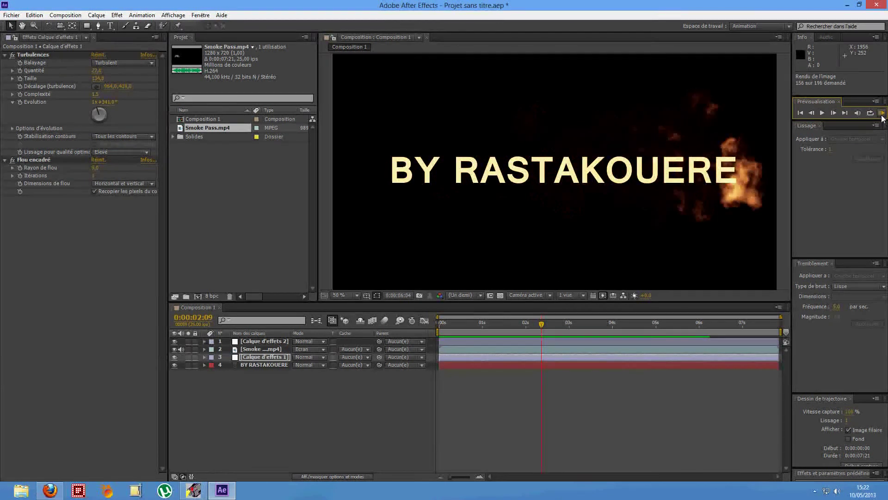
{"action": "left_click", "coordinate": [882, 114]}
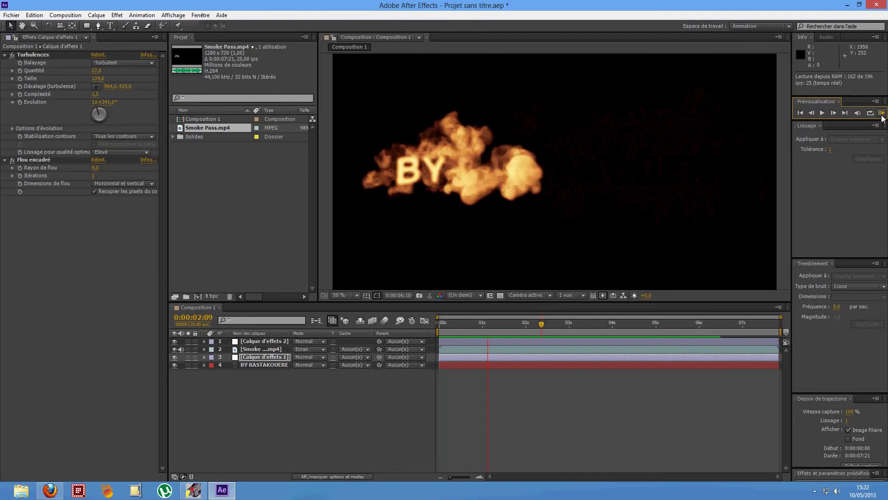